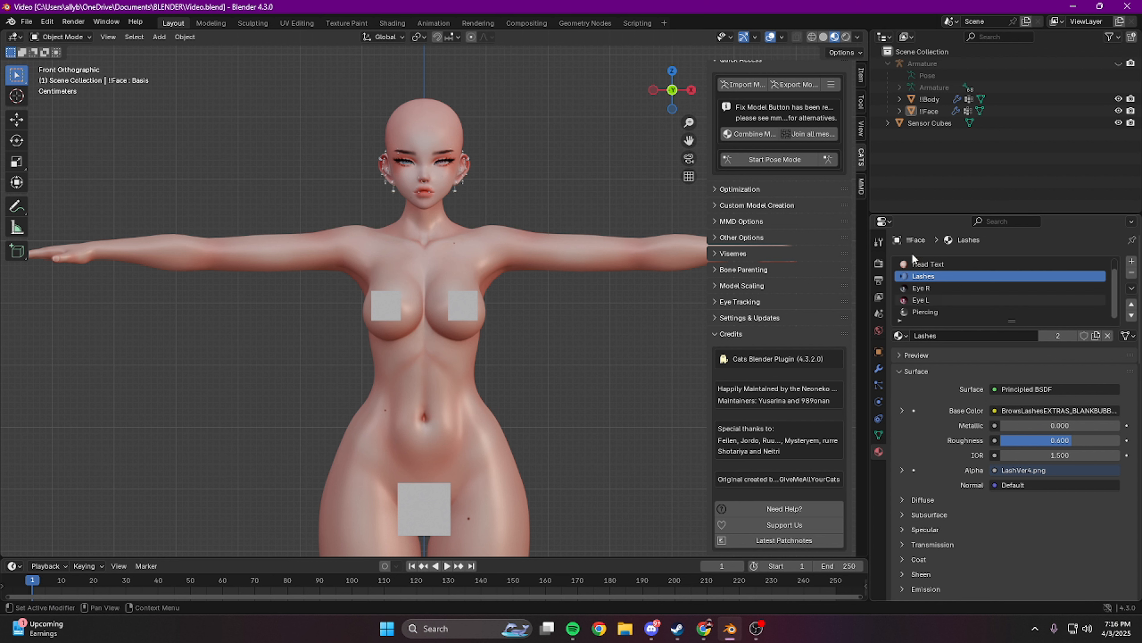
# Step: Import the hair model "DDY by Nessy!.fbx" into the avatar scene with the CATS importer
pyautogui.click(742, 84)
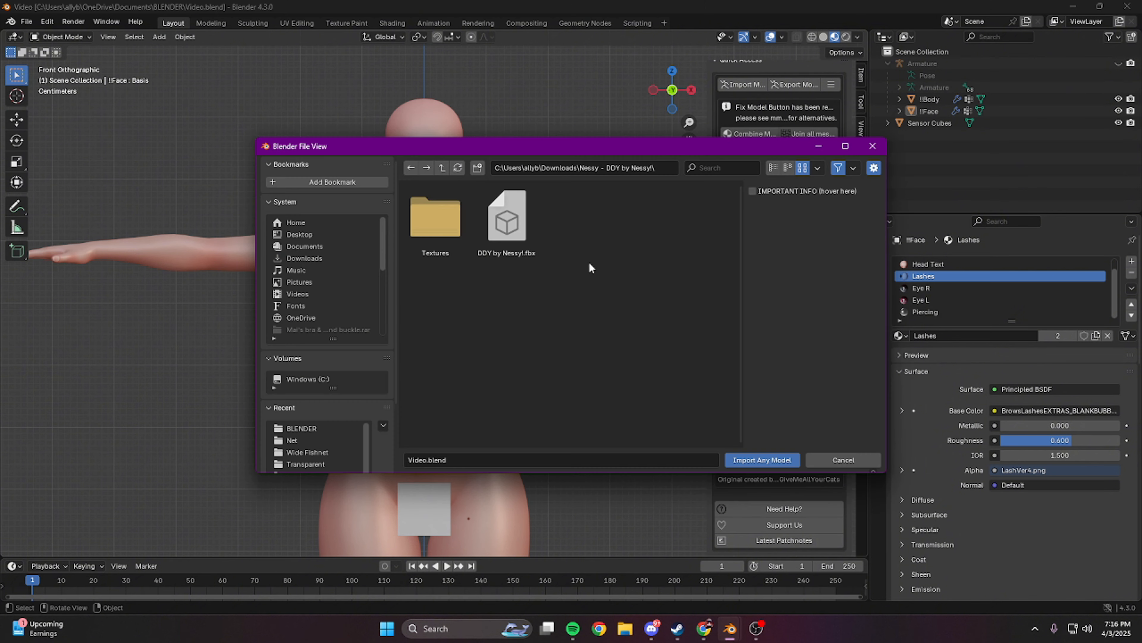
pyautogui.doubleClick(528, 224)
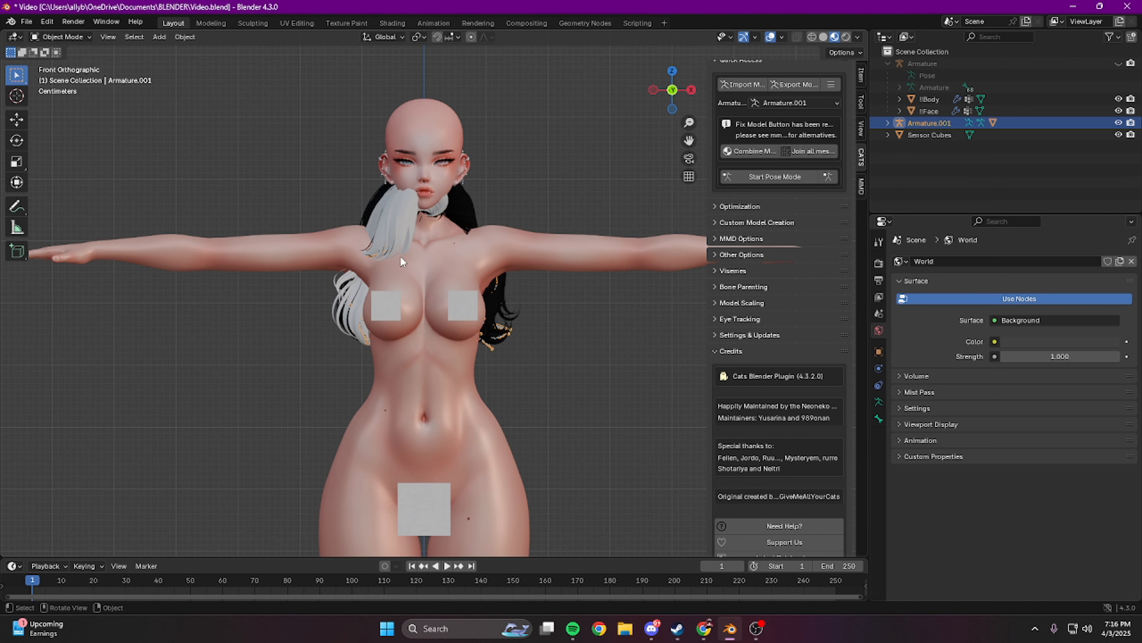
pyautogui.moveTo(526, 342); pyautogui.dragTo(752, 226, button='middle')
pyautogui.click(888, 123)
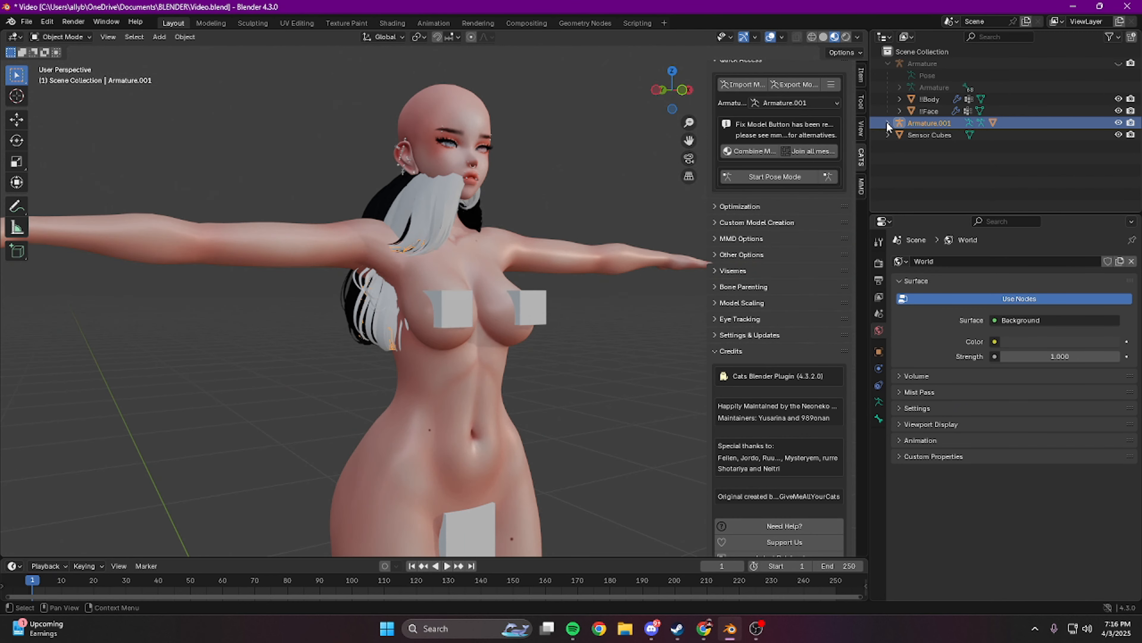
pyautogui.click(888, 123)
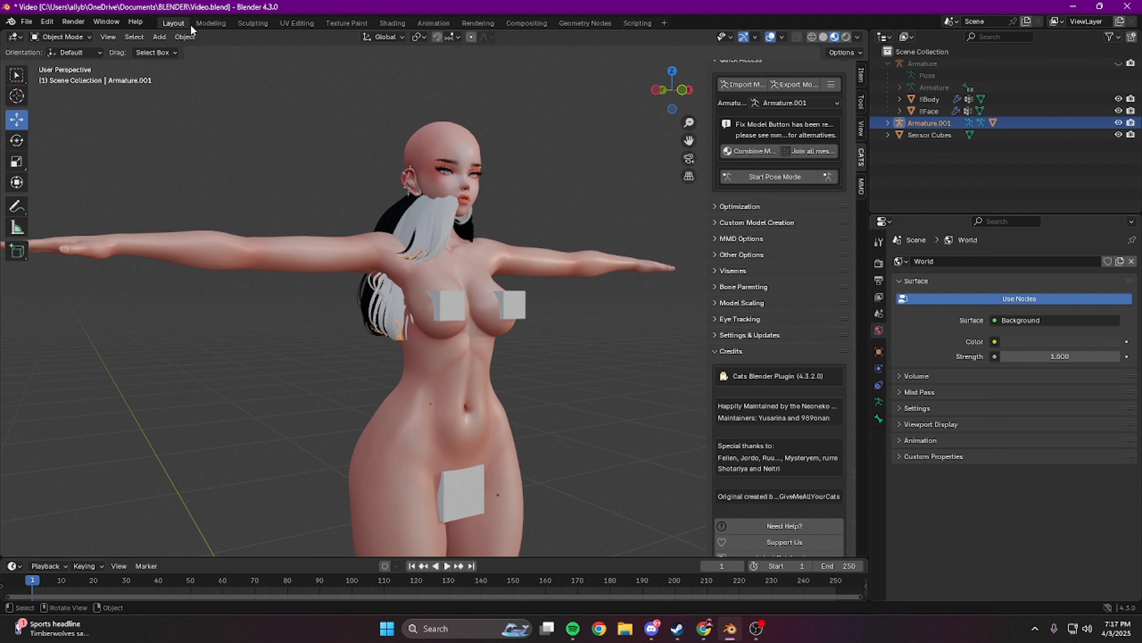
# Step: Set the imported hair armature's origin to its geometry
pyautogui.click(184, 37)
pyautogui.moveTo(205, 63)
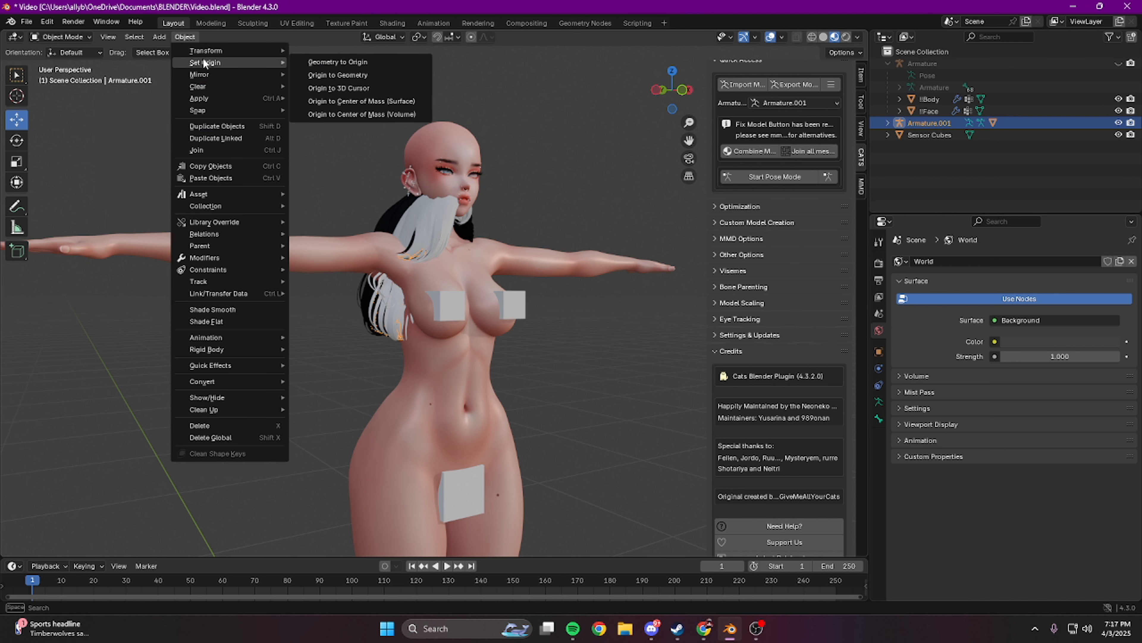
pyautogui.click(341, 76)
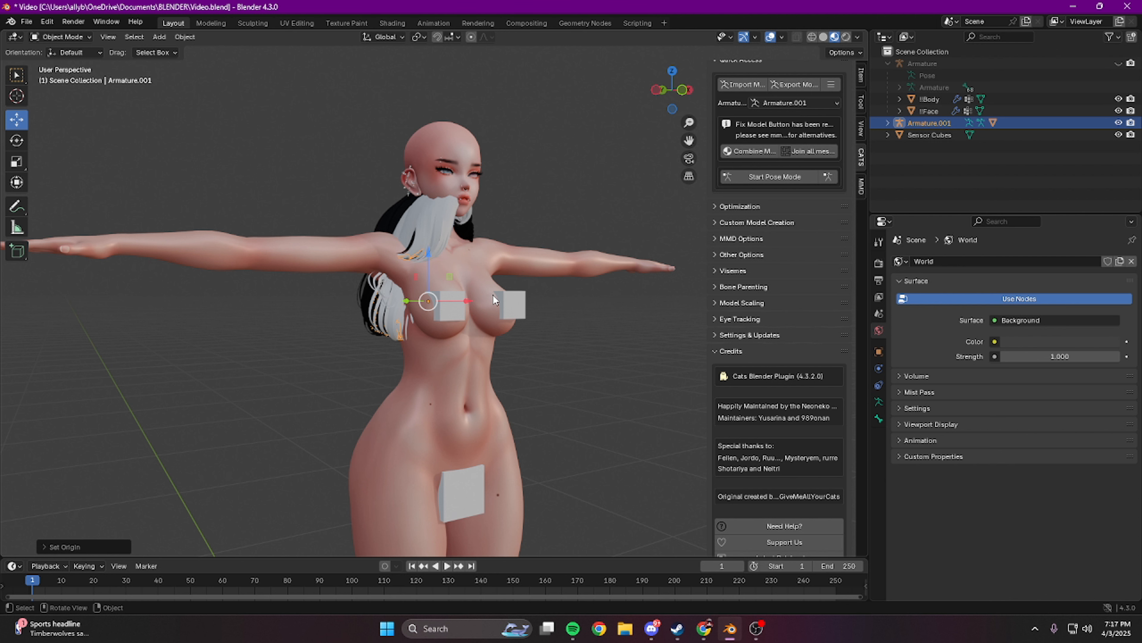
# Step: Move the hair armature up and into place over the avatar's bald head, fitting it from several sides
pyautogui.moveTo(429, 257); pyautogui.dragTo(478, 185)
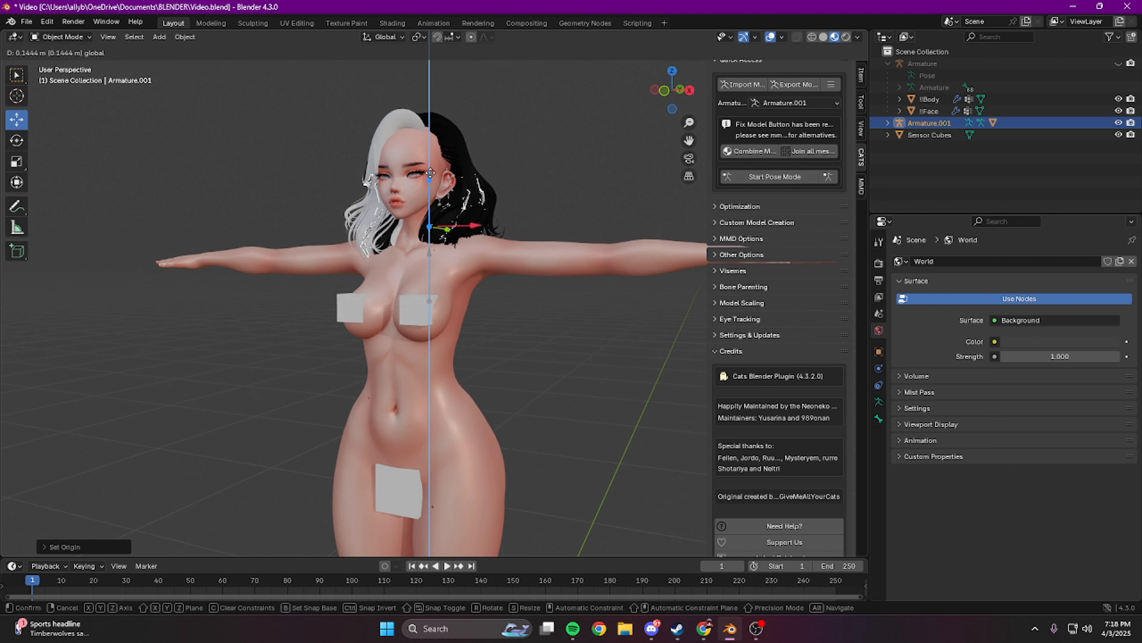
pyautogui.moveTo(478, 185); pyautogui.dragTo(449, 206, button='middle')
pyautogui.moveTo(468, 225); pyautogui.dragTo(455, 225)
pyautogui.moveTo(455, 226); pyautogui.dragTo(470, 248, button='middle')
pyautogui.scroll(3, 470, 248)
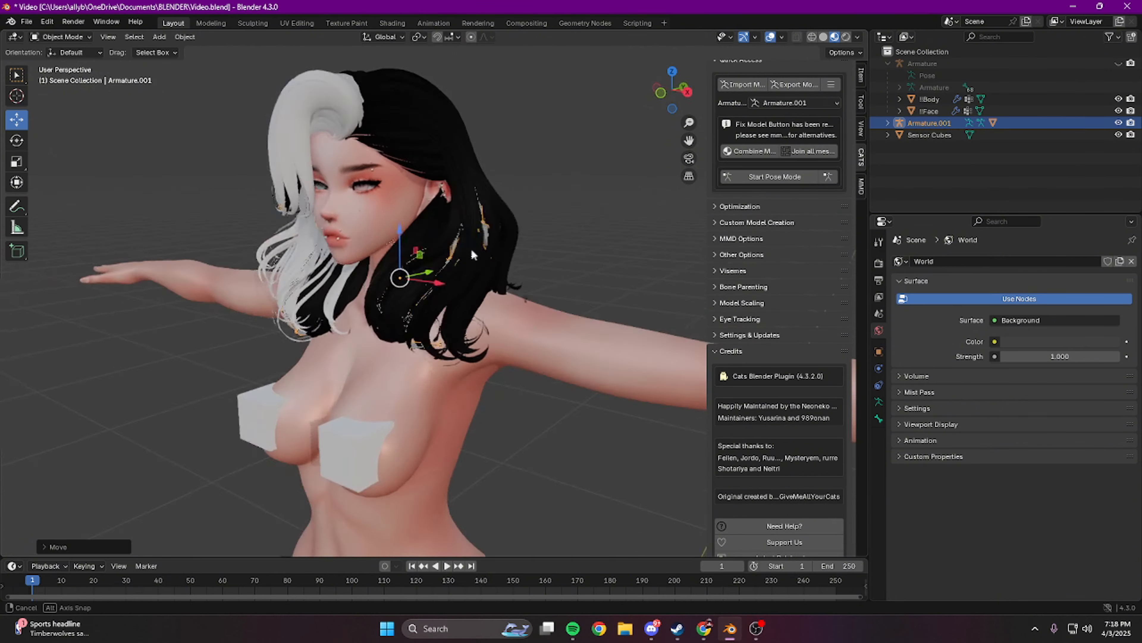
pyautogui.moveTo(431, 271); pyautogui.dragTo(384, 245, button='middle')
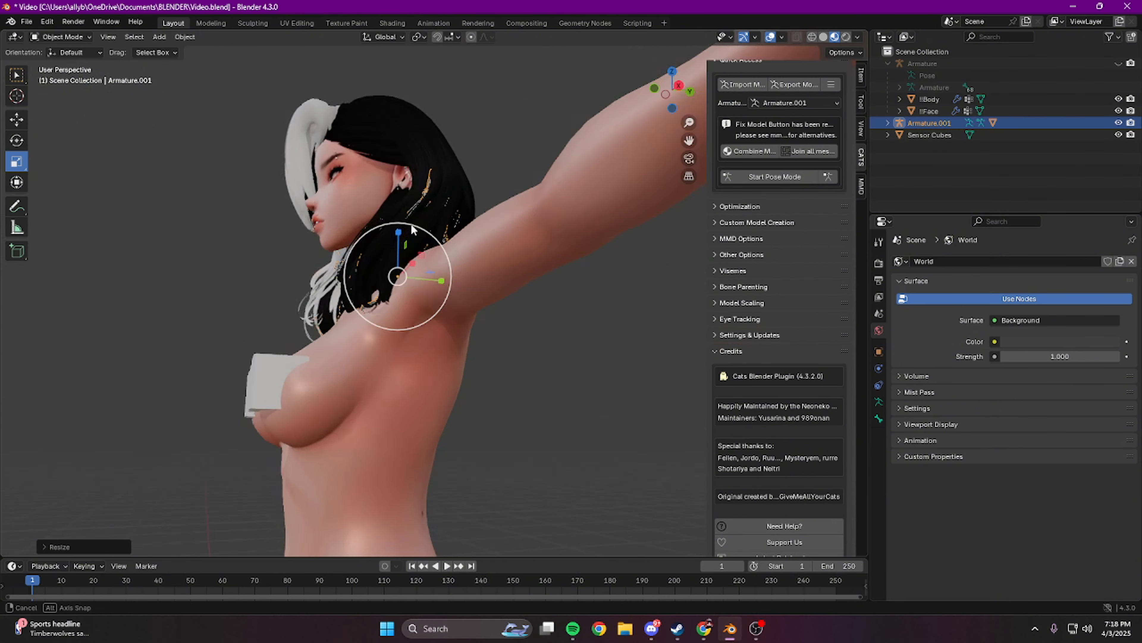
pyautogui.scroll(3, 411, 225)
pyautogui.click(615, 294)
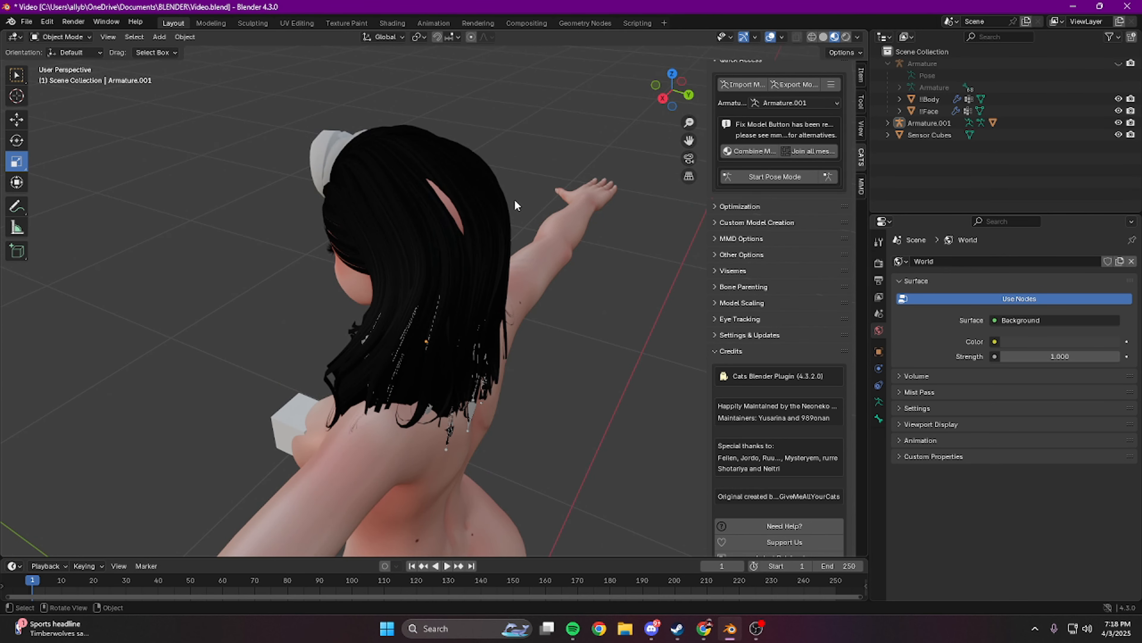
# Step: Put the hair mesh into Edit Mode and turn on proportional editing
pyautogui.click(444, 177)
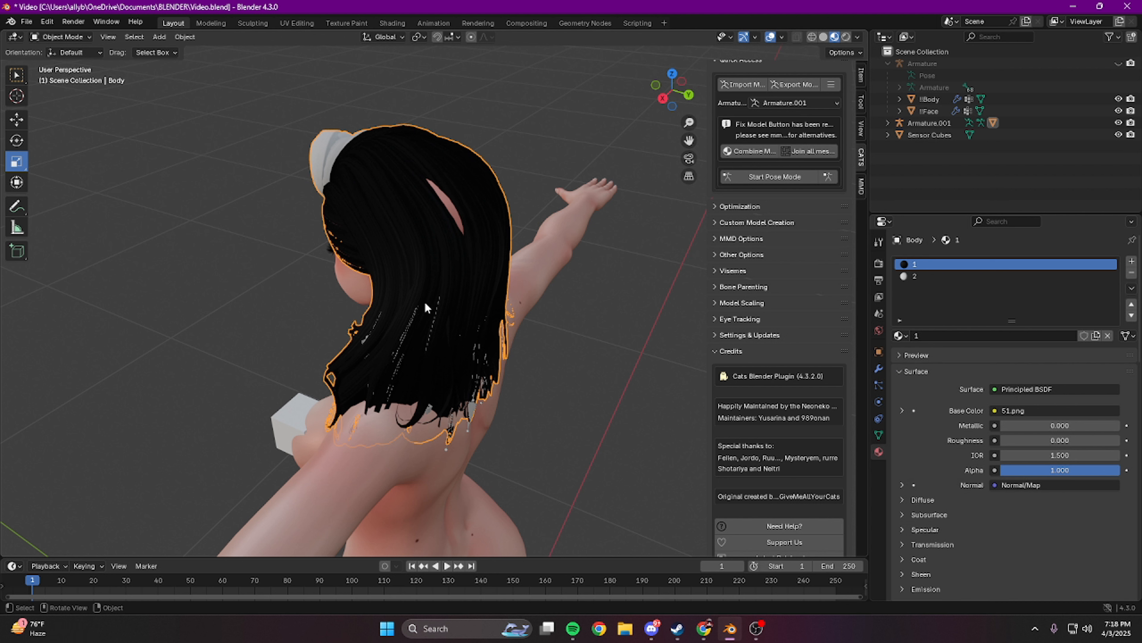
pyautogui.click(62, 37)
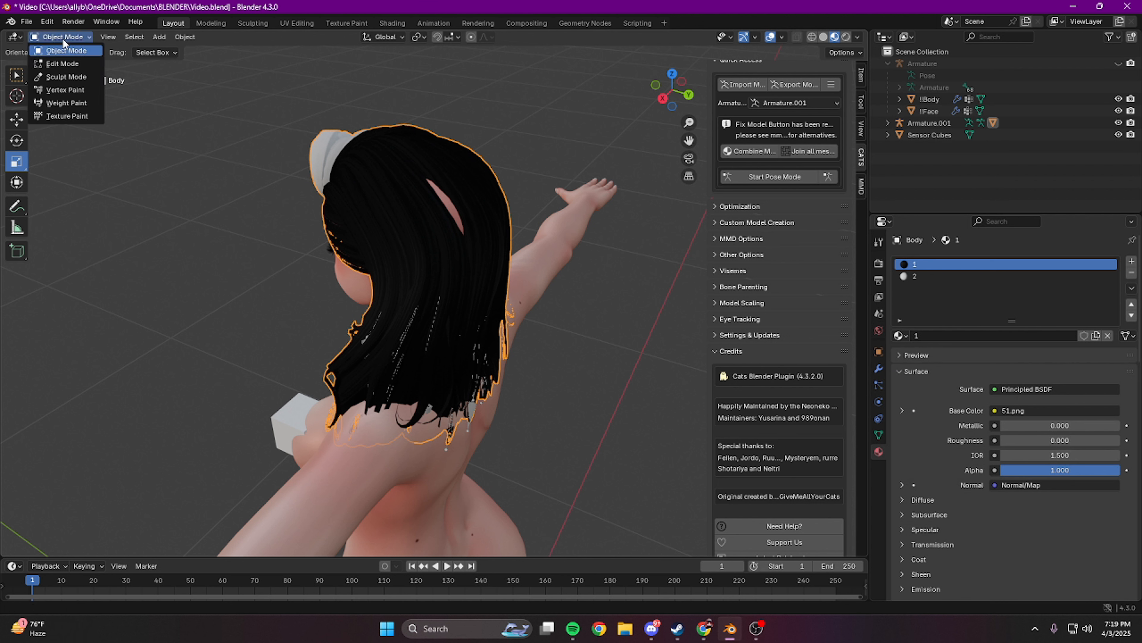
pyautogui.click(62, 64)
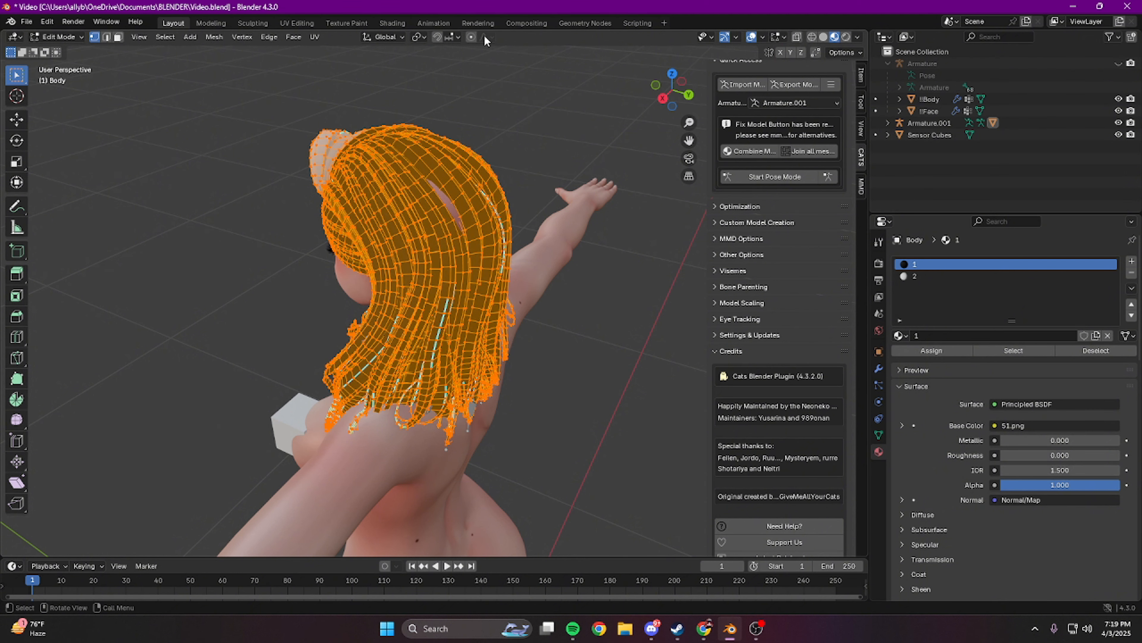
pyautogui.click(472, 38)
pyautogui.click(489, 35)
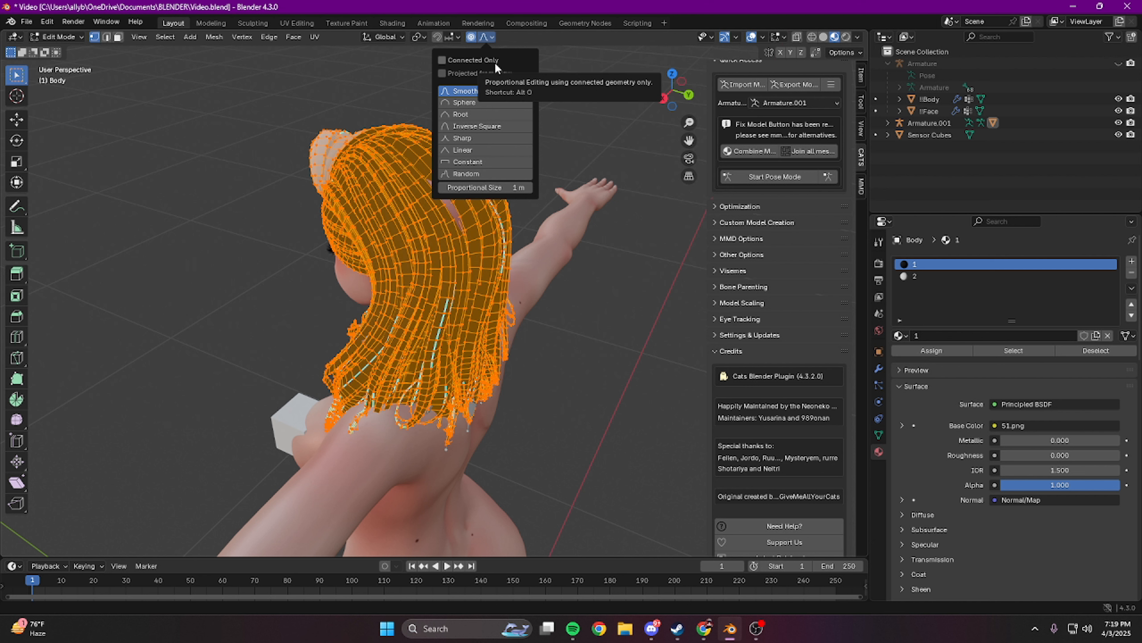
# Step: Select a vertex beside the exposed scalp gap at the back of the hair and try moving it along Y
pyautogui.click(444, 205)
pyautogui.moveTo(484, 202)
pyautogui.mouseDown(button='middle')
pyautogui.moveTo(449, 205)
pyautogui.moveTo(466, 206)
pyautogui.mouseUp(button='middle')
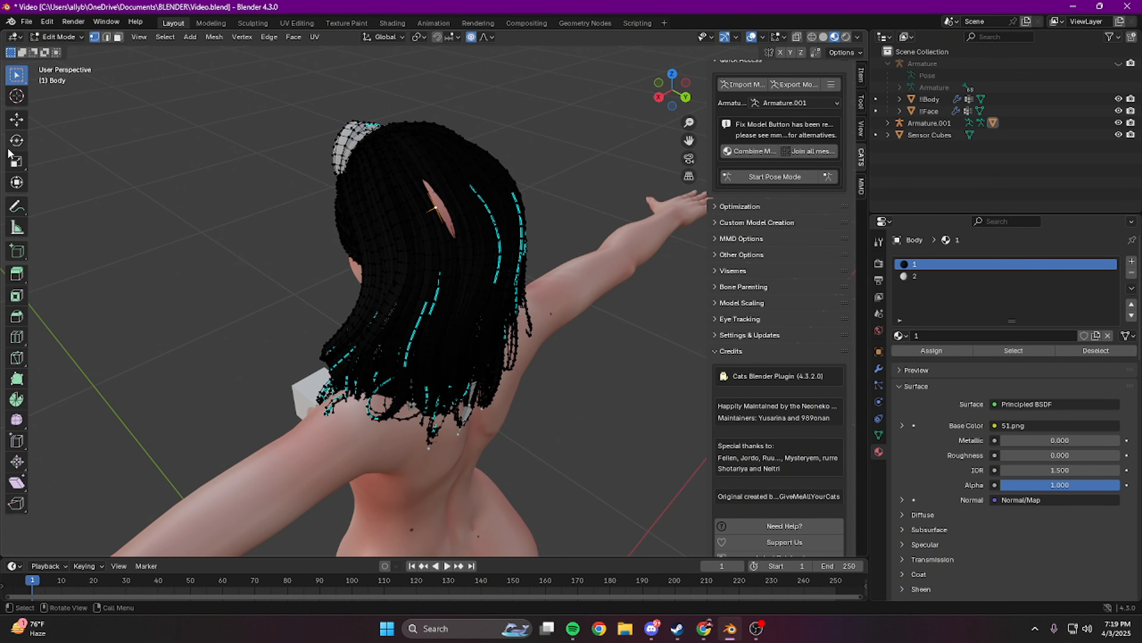
pyautogui.click(22, 123)
pyautogui.scroll(4, 485, 257)
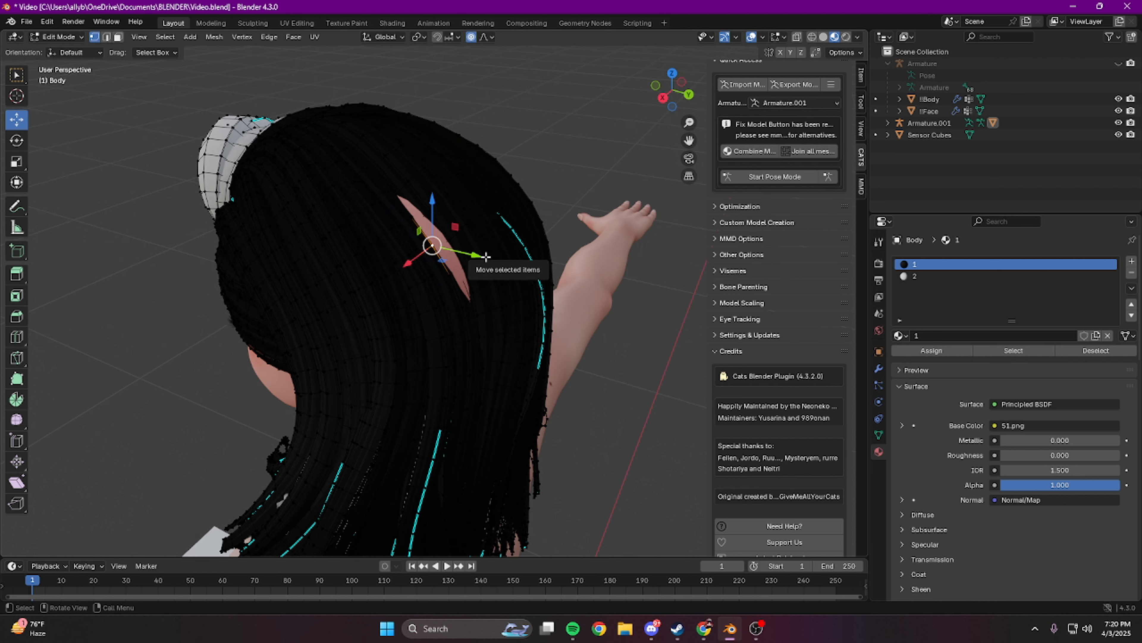
pyautogui.moveTo(477, 256); pyautogui.dragTo(485, 255)
pyautogui.hotkey('ctrl', 'z')
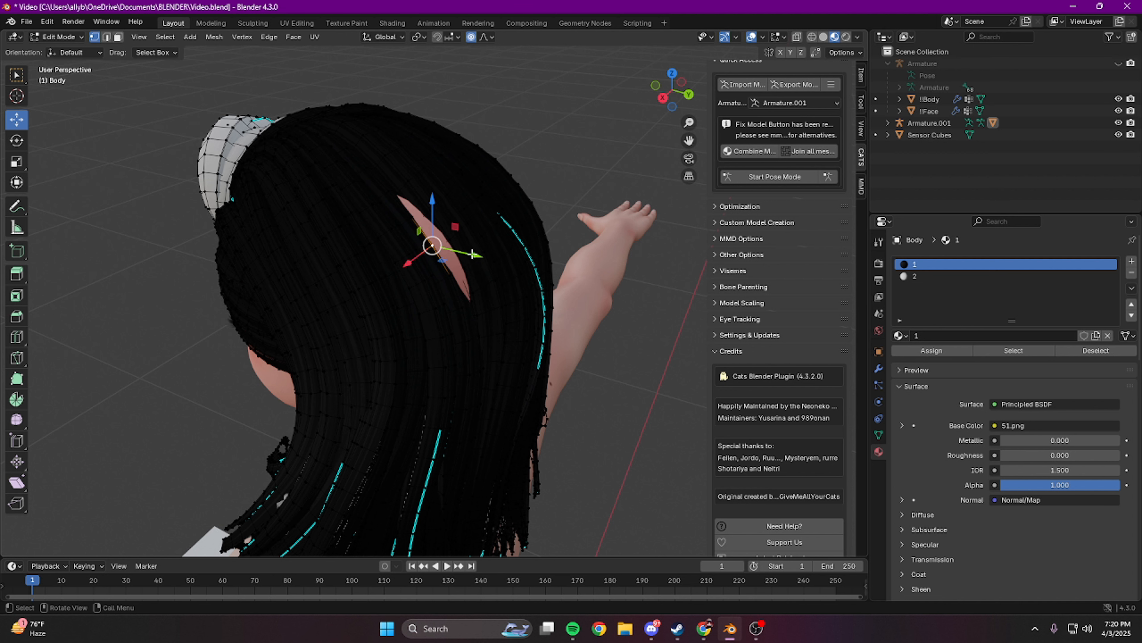
# Step: Pull the selected back-of-head vertex outward along Y with a small proportional influence until the hair covers the exposed scalp
pyautogui.moveTo(472, 254); pyautogui.dragTo(482, 262)
pyautogui.scroll(8, 482, 261)
pyautogui.scroll(-8, 482, 261)
pyautogui.scroll(8, 482, 260)
pyautogui.scroll(-4, 483, 261)
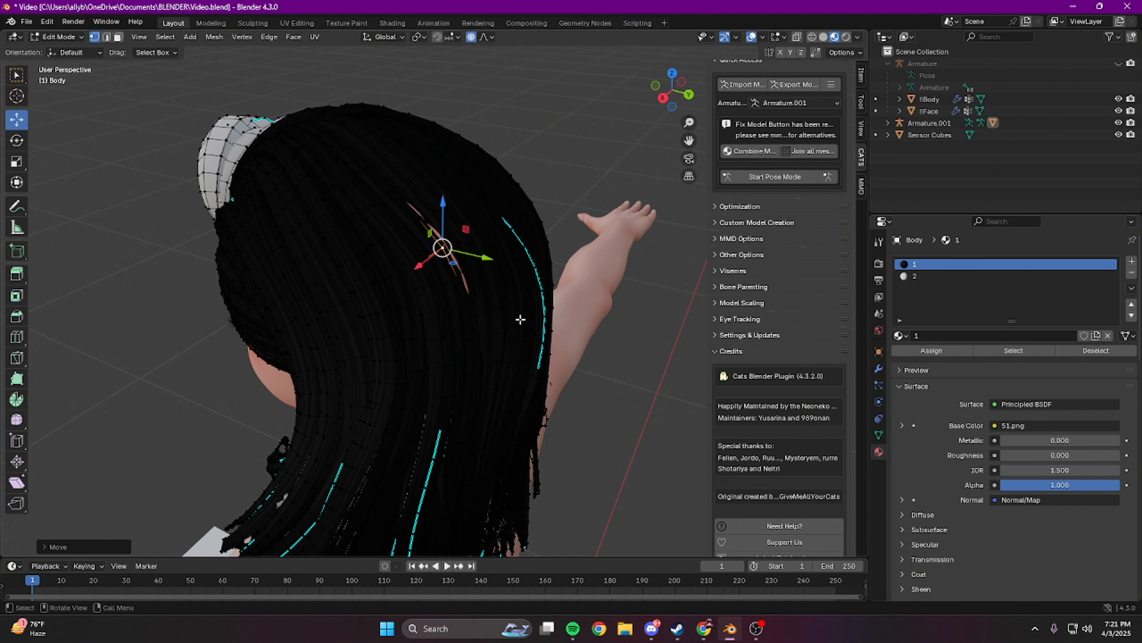
pyautogui.moveTo(492, 256); pyautogui.dragTo(496, 257)
pyautogui.moveTo(496, 257); pyautogui.dragTo(472, 256, button='middle')
pyautogui.scroll(5, 477, 252)
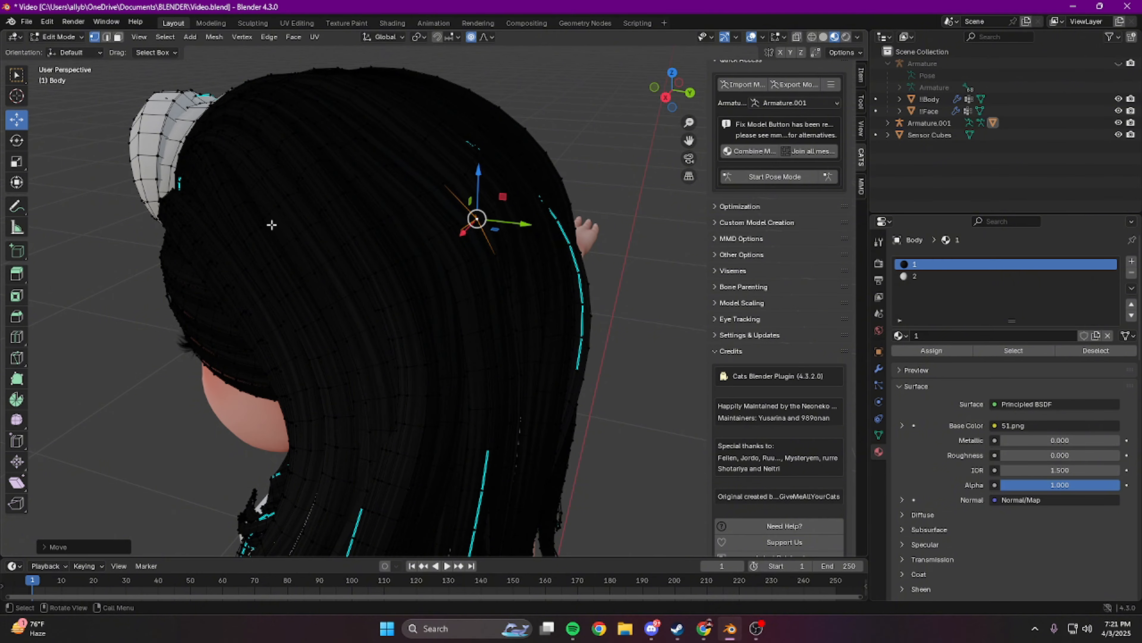
# Step: Select a vertex on the black hairline above the brow and limit proportional editing to connected geometry
pyautogui.moveTo(273, 225); pyautogui.dragTo(446, 272, button='middle')
pyautogui.click(396, 271)
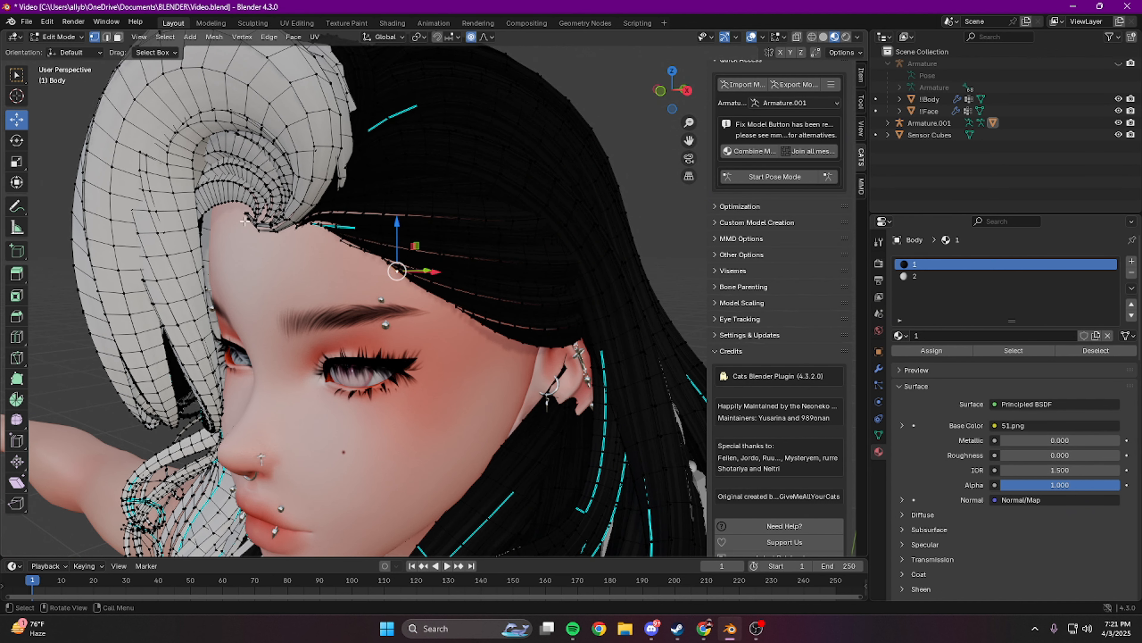
pyautogui.click(493, 37)
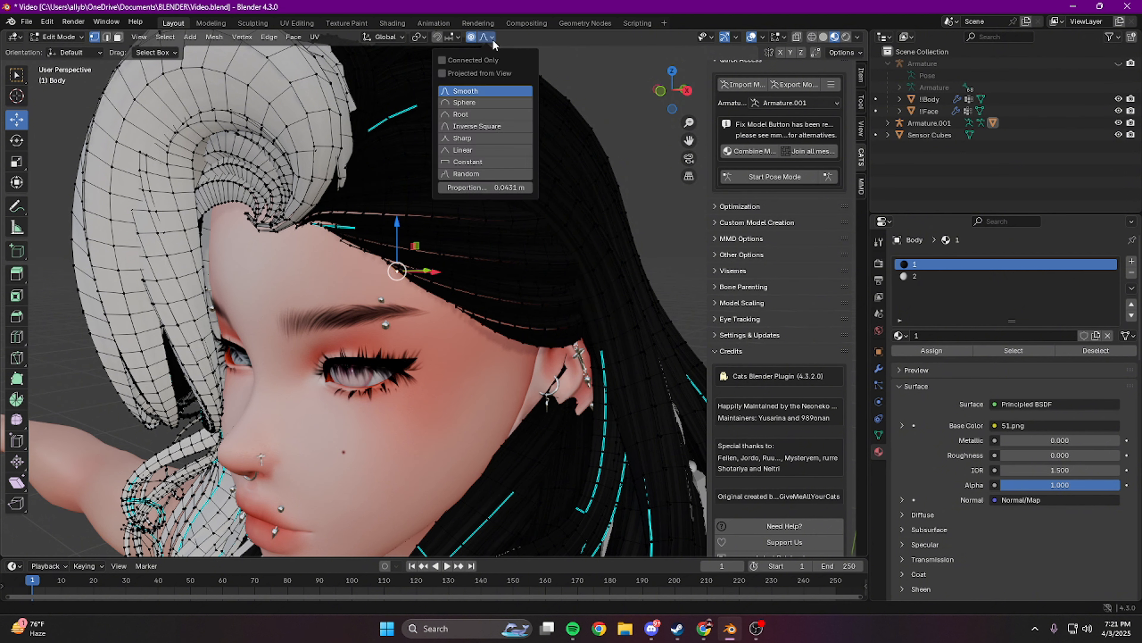
pyautogui.click(493, 60)
pyautogui.click(491, 37)
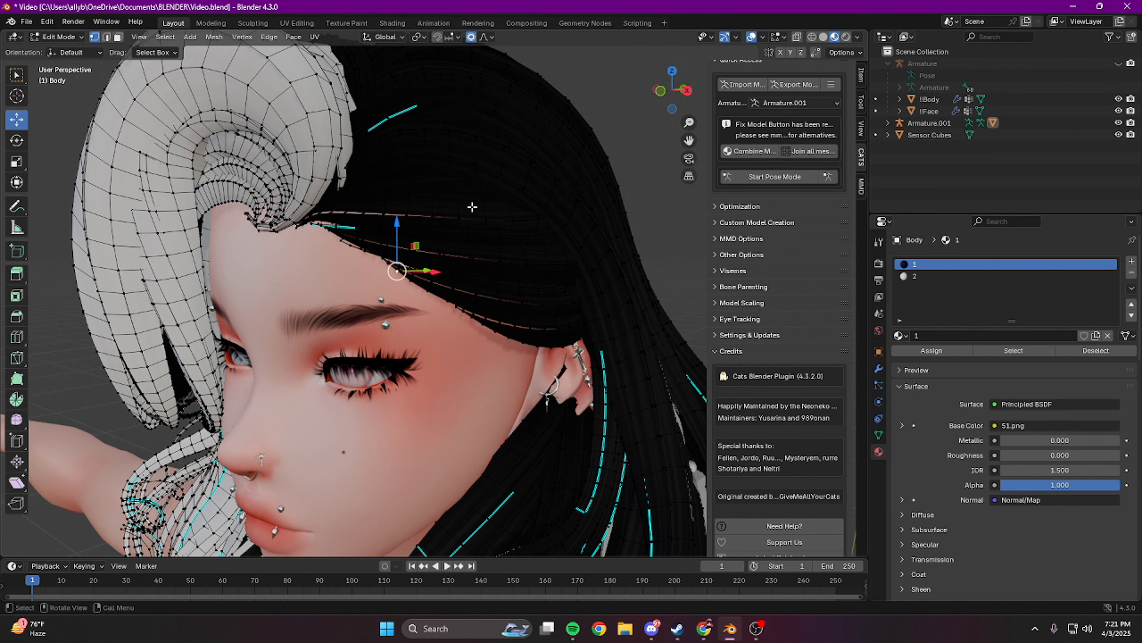
# Step: Adjust the front of the hair by moving a vertex on the black hairline and one in the white fringe curl
pyautogui.rightClick(433, 272)
pyautogui.click(476, 262)
pyautogui.moveTo(442, 255); pyautogui.dragTo(476, 250, button='middle')
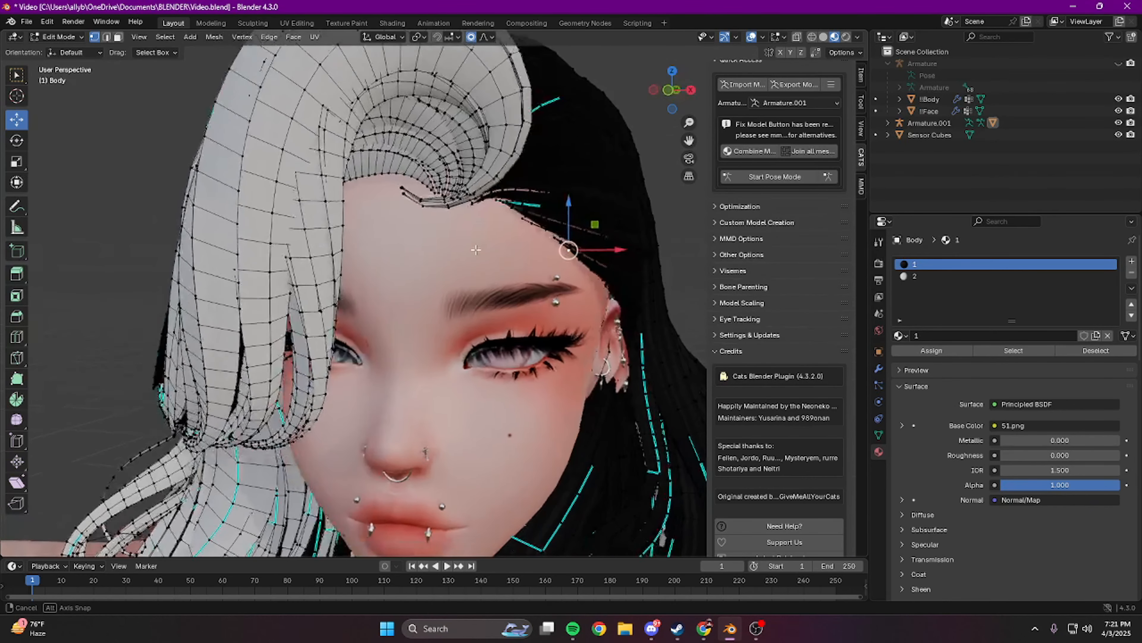
pyautogui.moveTo(615, 250)
pyautogui.mouseDown()
pyautogui.moveTo(643, 260)
pyautogui.moveTo(610, 269)
pyautogui.mouseUp()
pyautogui.click(590, 262)
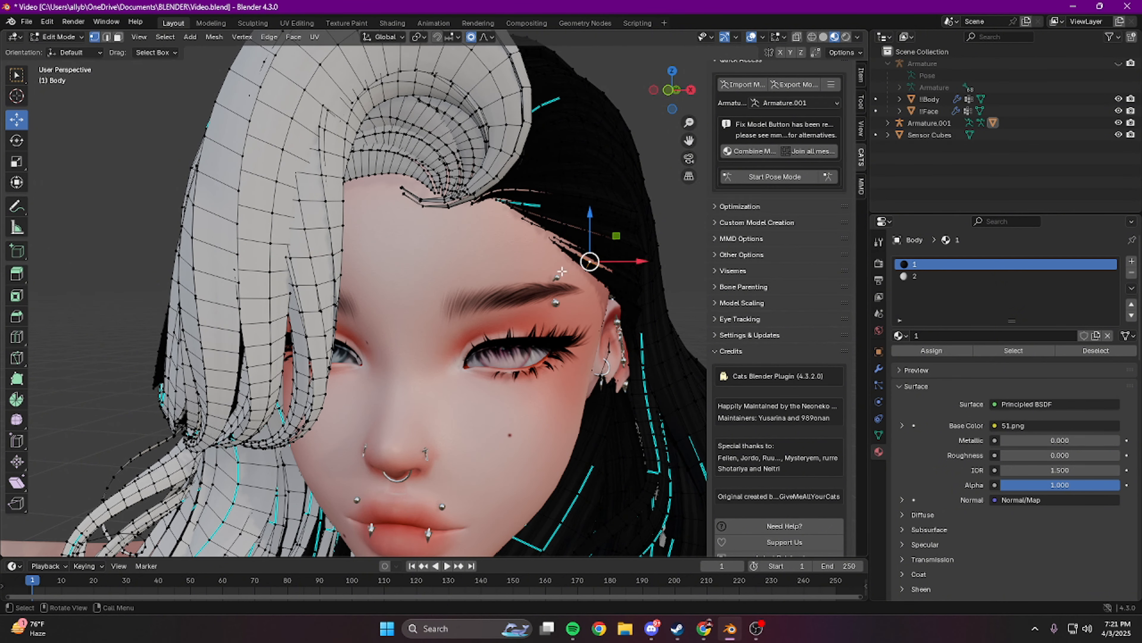
pyautogui.click(457, 126)
pyautogui.moveTo(457, 127); pyautogui.dragTo(398, 163, button='middle')
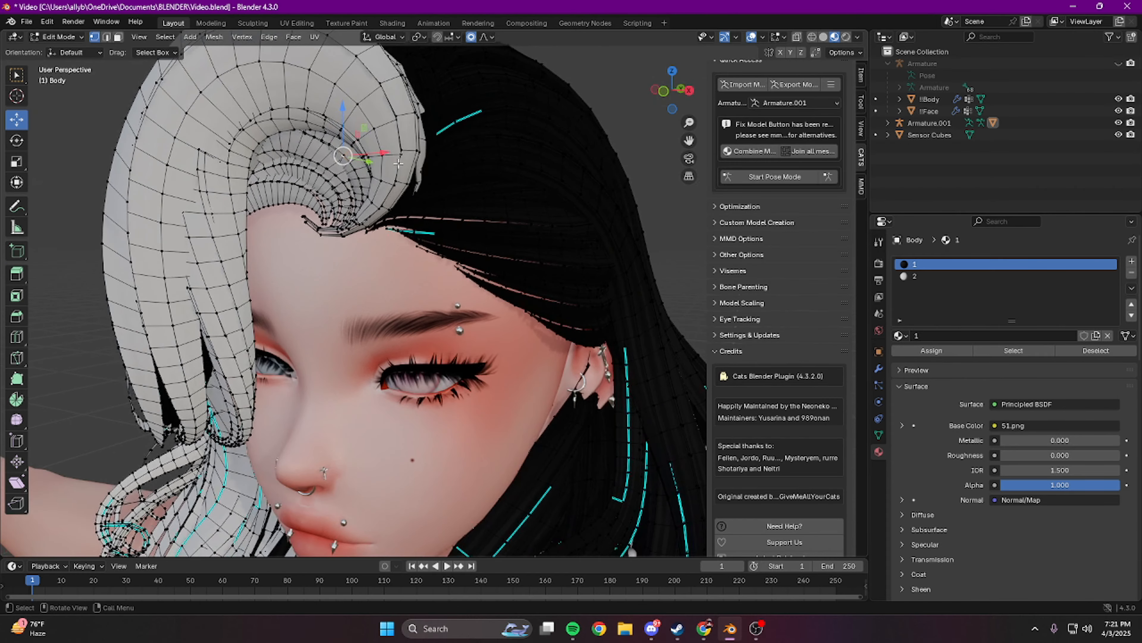
pyautogui.moveTo(368, 161); pyautogui.dragTo(397, 171)
# Step: Return the hair mesh to Object Mode and check the fitted hair from the front and side
pyautogui.click(59, 37)
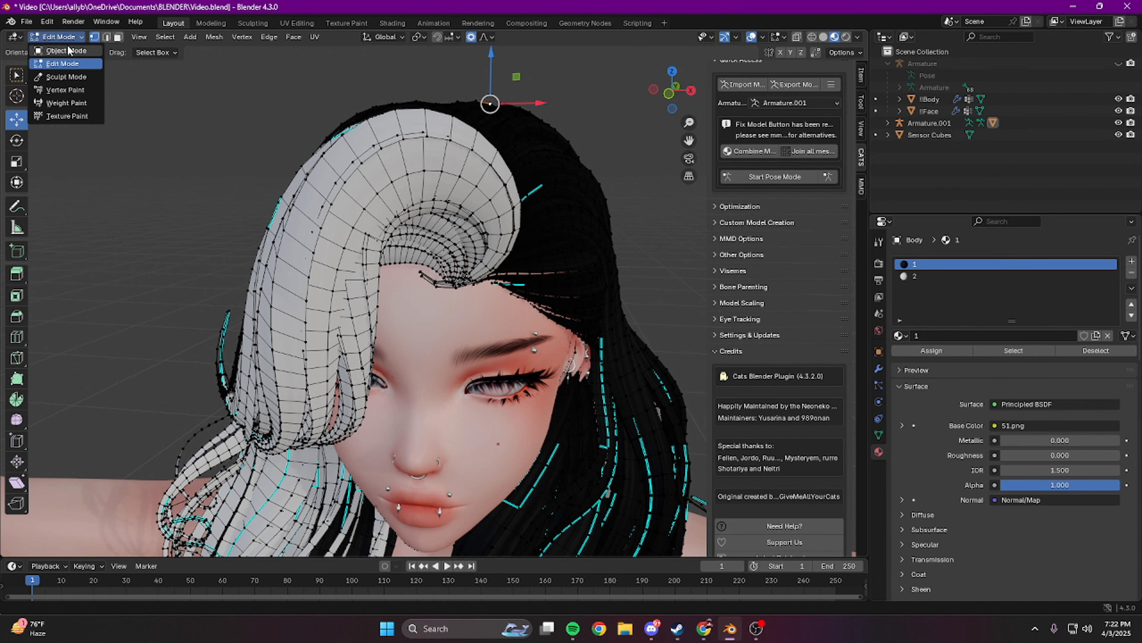
pyautogui.click(66, 50)
pyautogui.scroll(-10, 523, 305)
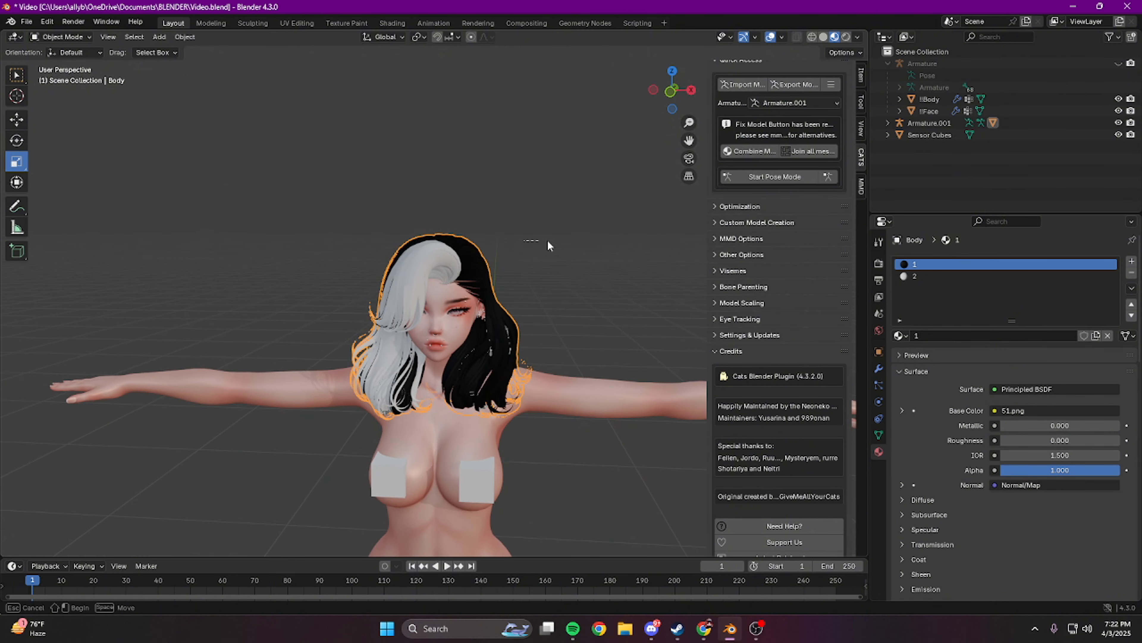
pyautogui.moveTo(548, 245); pyautogui.dragTo(501, 185, button='middle')
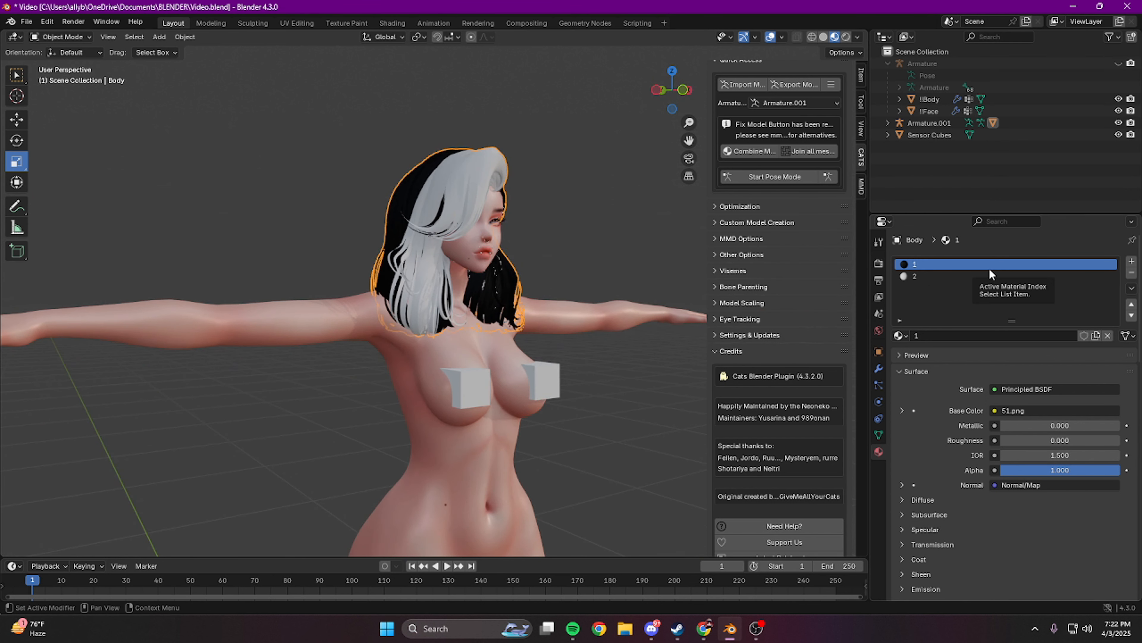
# Step: Try the hair in one colour by removing material slot 2, and undo the removal
pyautogui.click(961, 274)
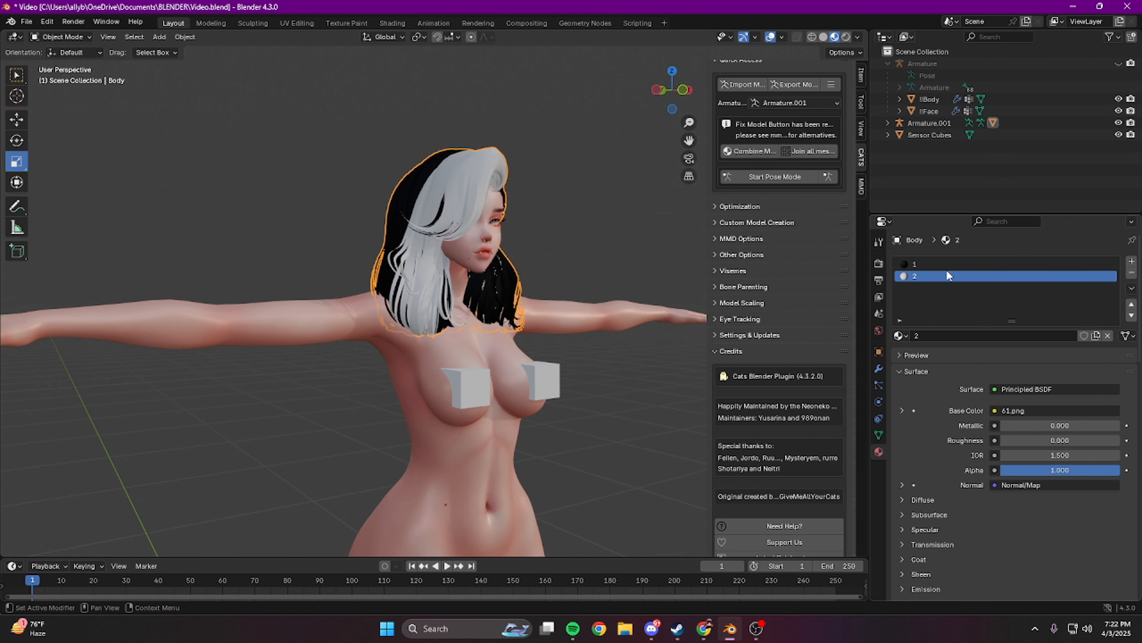
pyautogui.click(1131, 273)
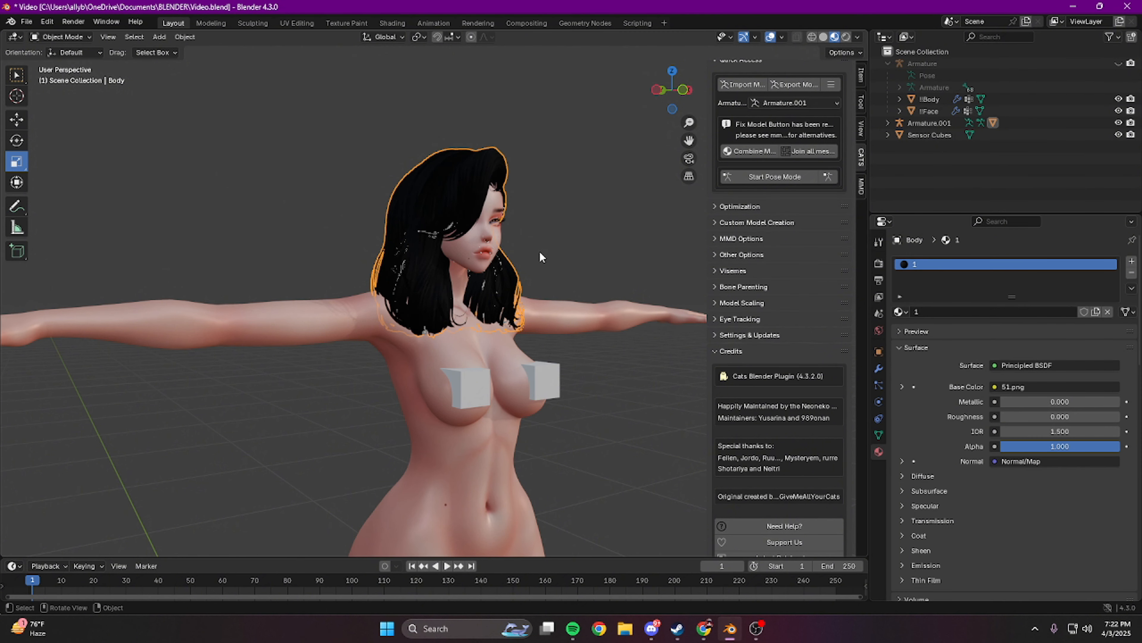
pyautogui.moveTo(554, 114); pyautogui.dragTo(490, 134, button='middle')
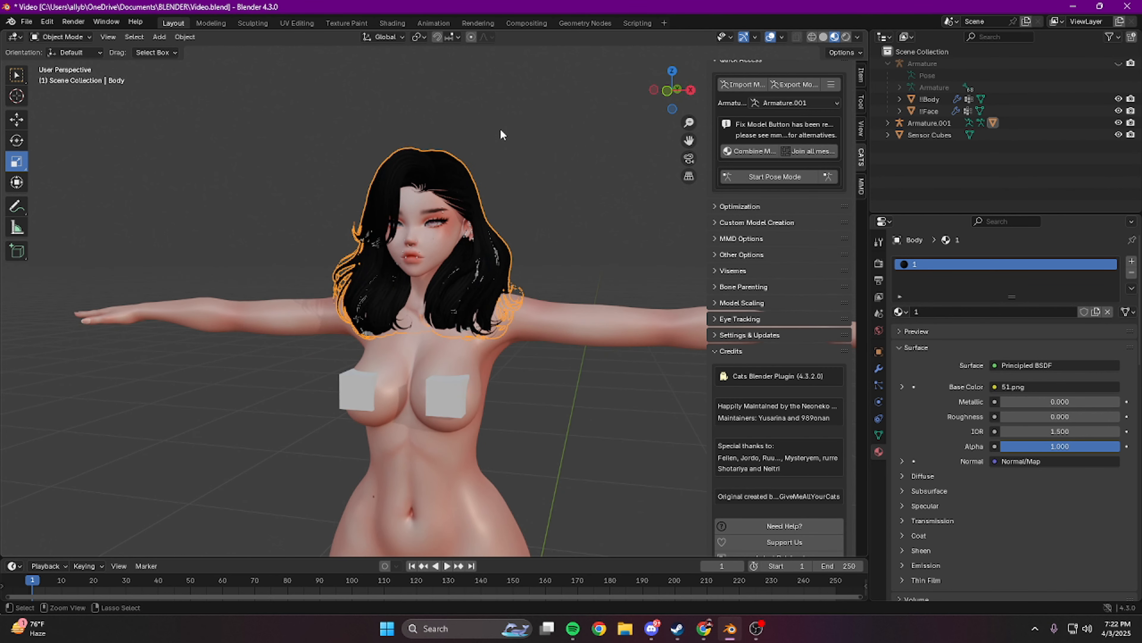
pyautogui.hotkey('ctrl', 'z')
pyautogui.moveTo(293, 211); pyautogui.dragTo(457, 215, button='middle')
pyautogui.moveTo(557, 295); pyautogui.dragTo(475, 294, button='middle')
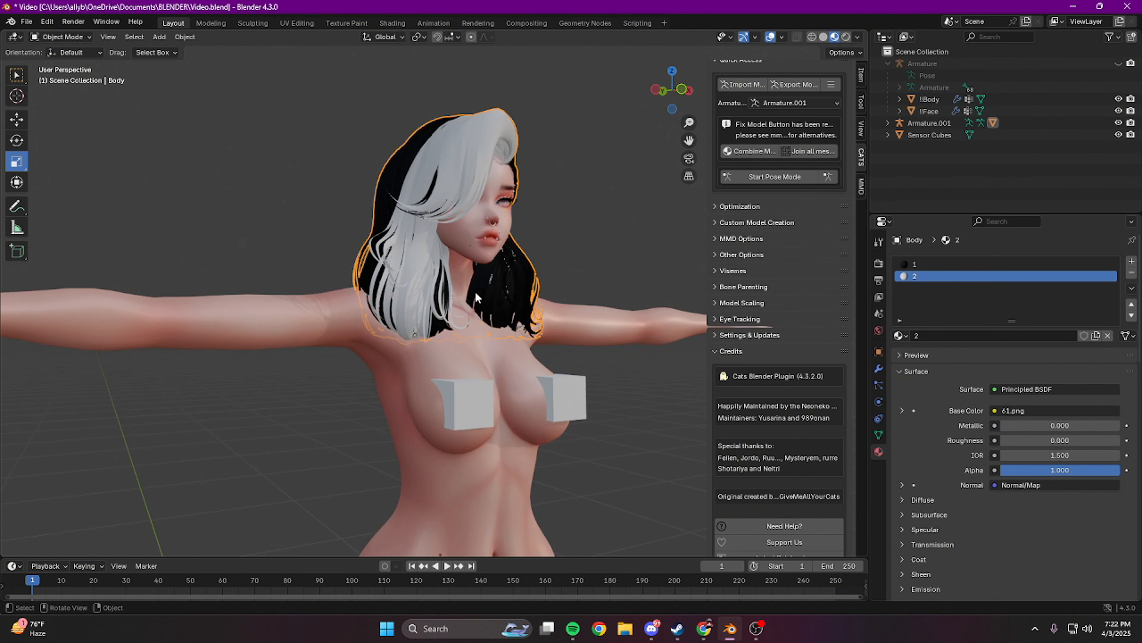
pyautogui.moveTo(596, 224); pyautogui.dragTo(542, 221, button='middle')
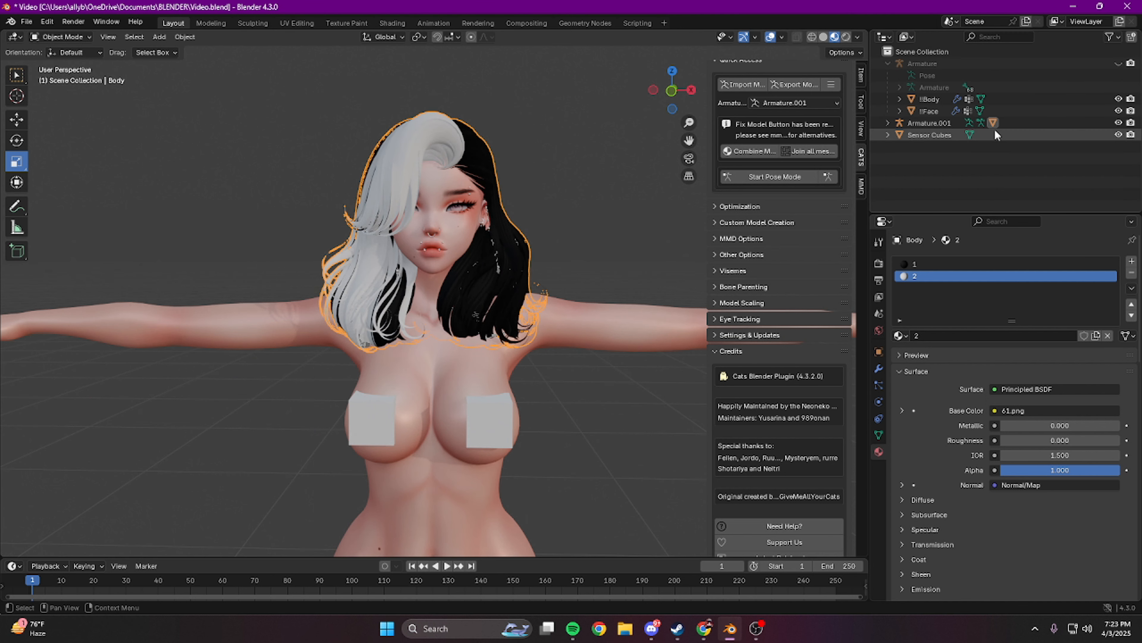
# Step: Hide the hair mesh and the face mesh, and show the avatar's main armature alongside the hair armature
pyautogui.click(886, 123)
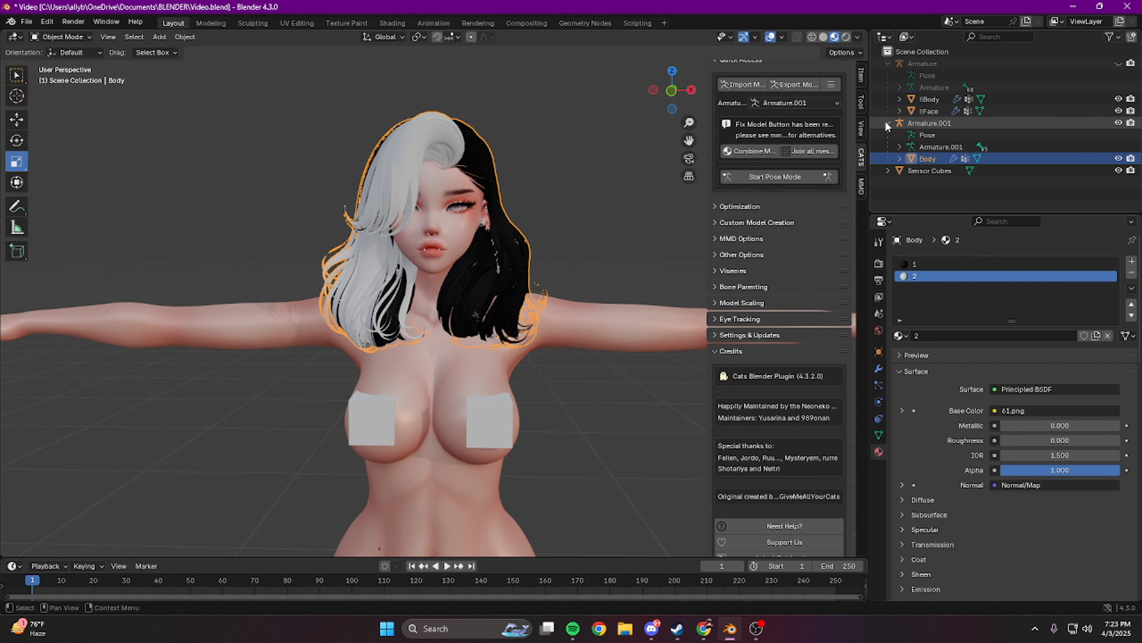
pyautogui.click(1119, 158)
pyautogui.click(1119, 110)
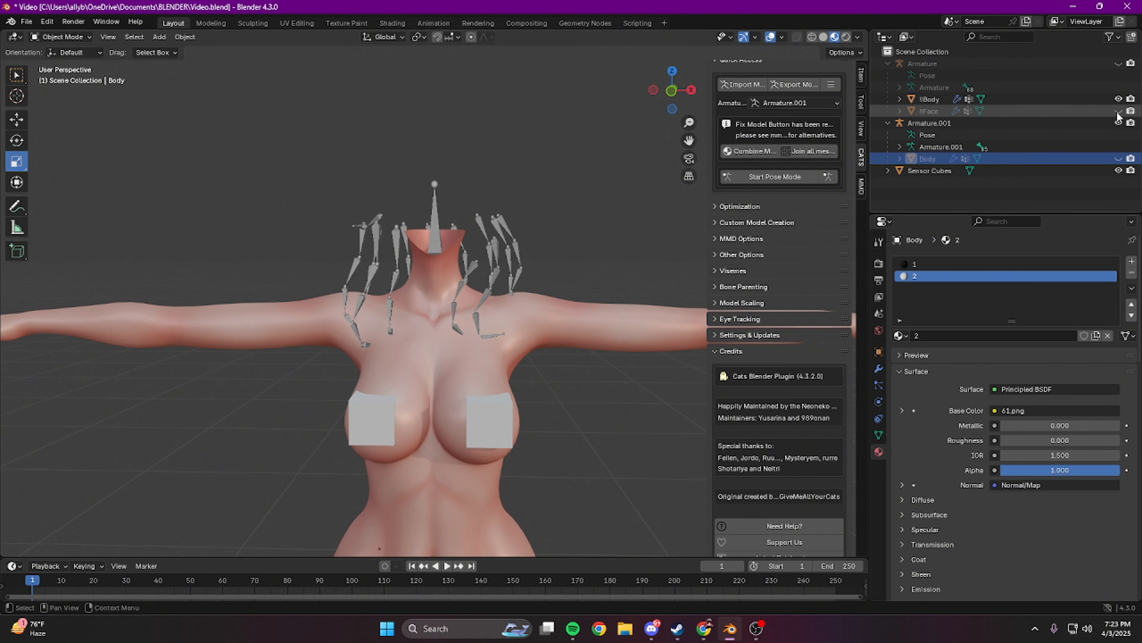
pyautogui.click(1118, 64)
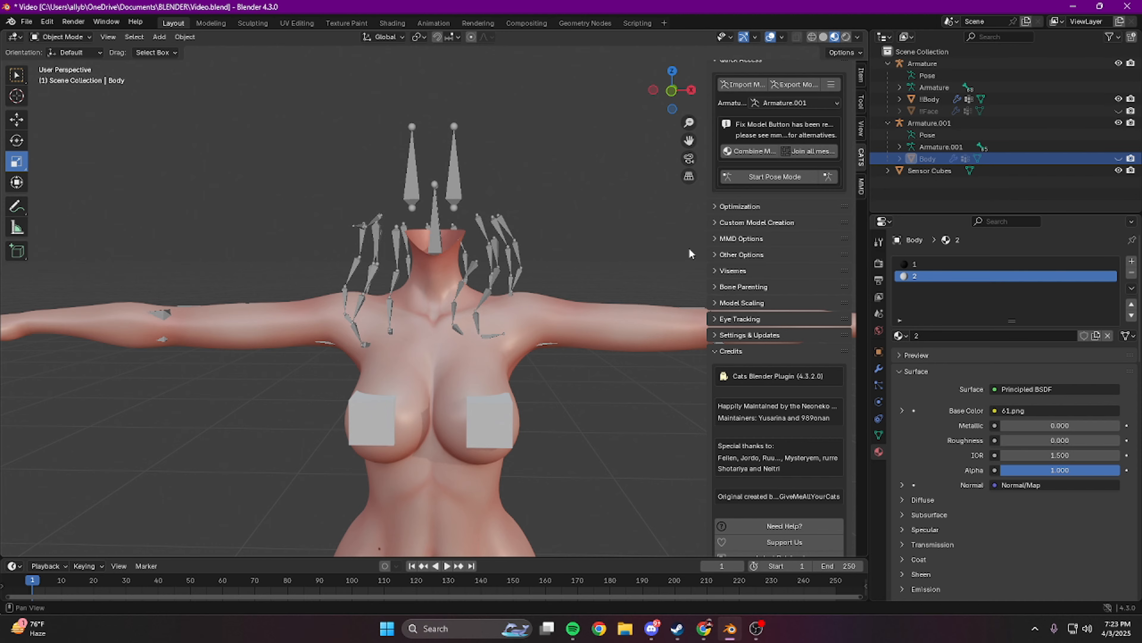
# Step: Pick out the hair armature from the avatar's overlapping head bones and open it in Edit Mode
pyautogui.moveTo(544, 238); pyautogui.dragTo(620, 294, button='middle')
pyautogui.click(485, 264)
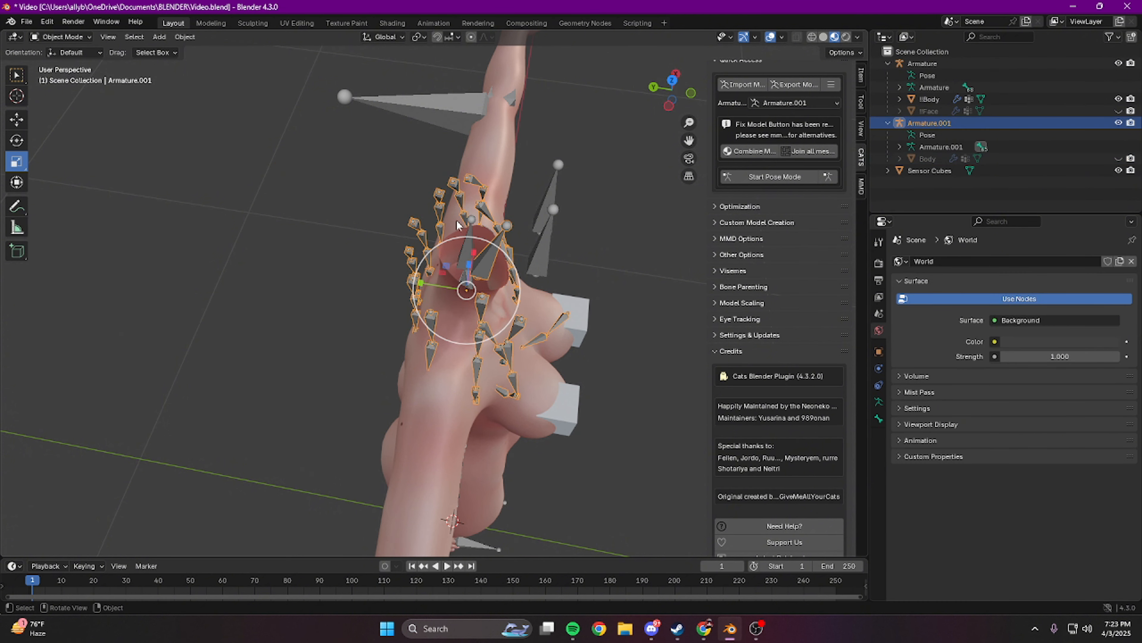
pyautogui.click(472, 245)
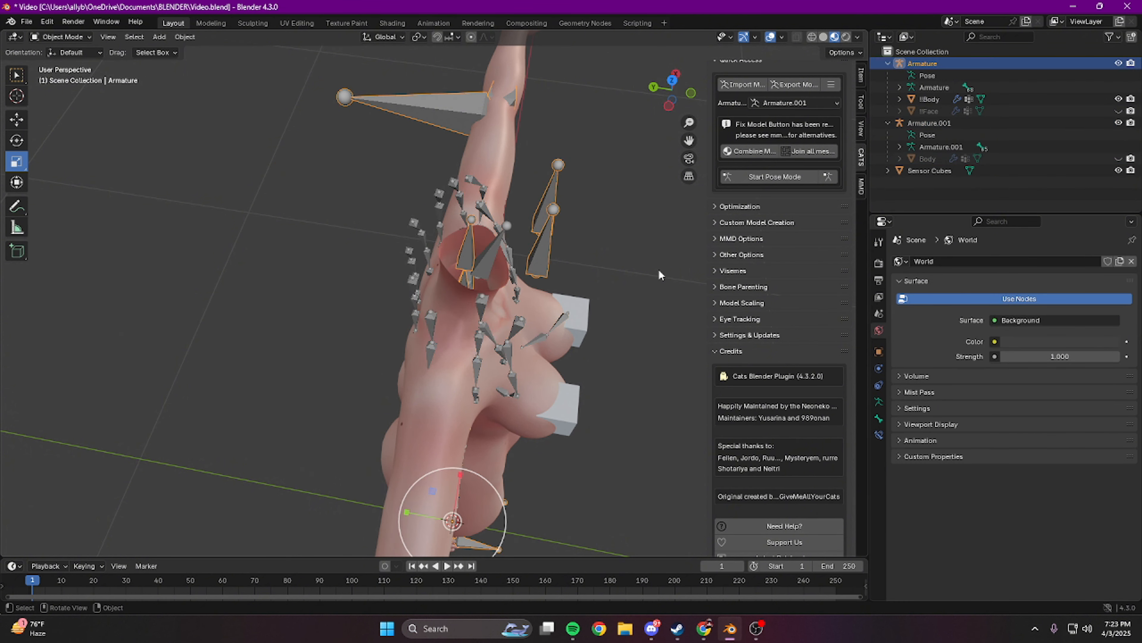
pyautogui.moveTo(467, 253); pyautogui.dragTo(484, 222, button='middle')
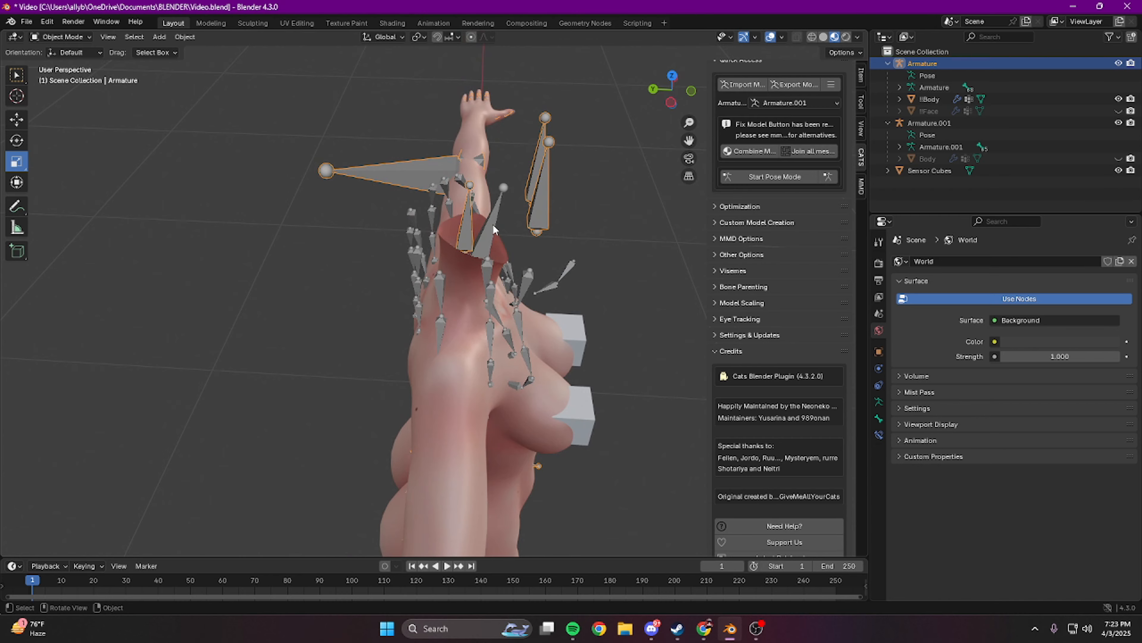
pyautogui.click(493, 229)
pyautogui.moveTo(572, 236); pyautogui.dragTo(445, 203, button='middle')
pyautogui.press('Tab')
# Step: Raise the hair armature's root bone above the head and scale it down
pyautogui.click(444, 187)
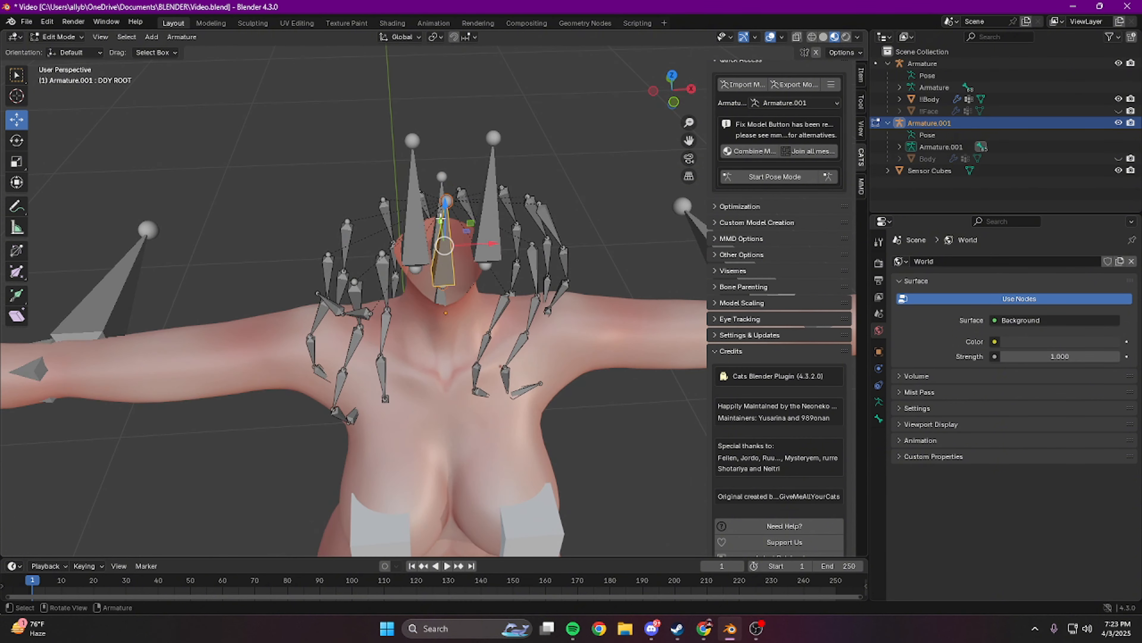
pyautogui.moveTo(445, 203); pyautogui.dragTo(447, 108)
pyautogui.moveTo(447, 108); pyautogui.dragTo(541, 96, button='middle')
pyautogui.moveTo(498, 277); pyautogui.dragTo(507, 234, button='middle')
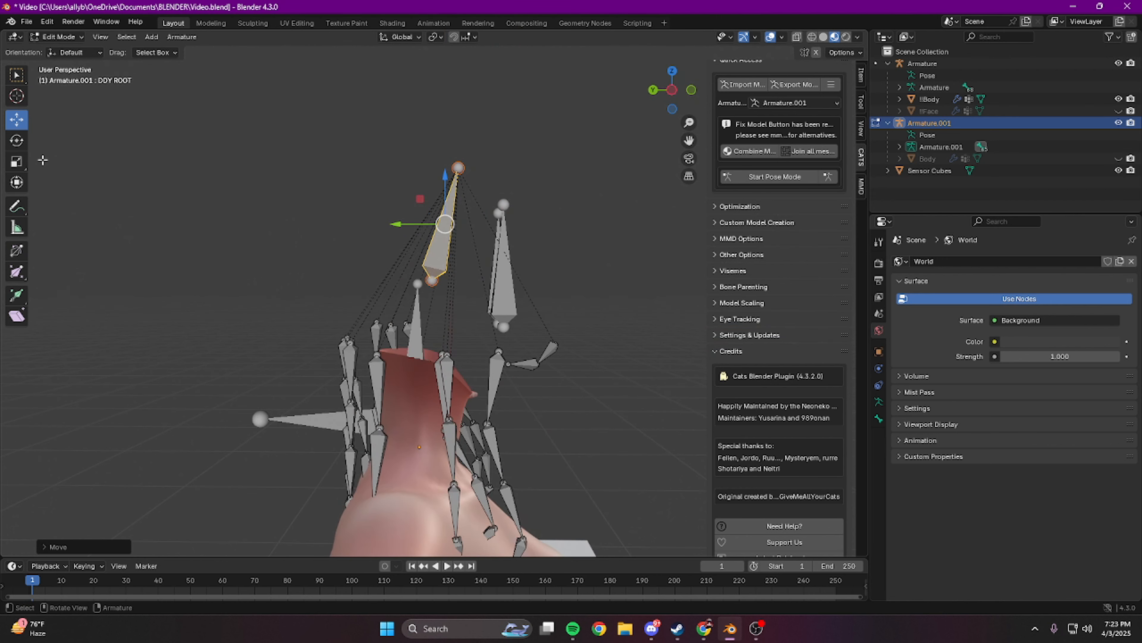
pyautogui.click(19, 161)
pyautogui.moveTo(439, 273); pyautogui.dragTo(437, 241)
# Step: Rename the hair root bone to ShortHairRoot and return the hair armature to Object Mode
pyautogui.click(878, 419)
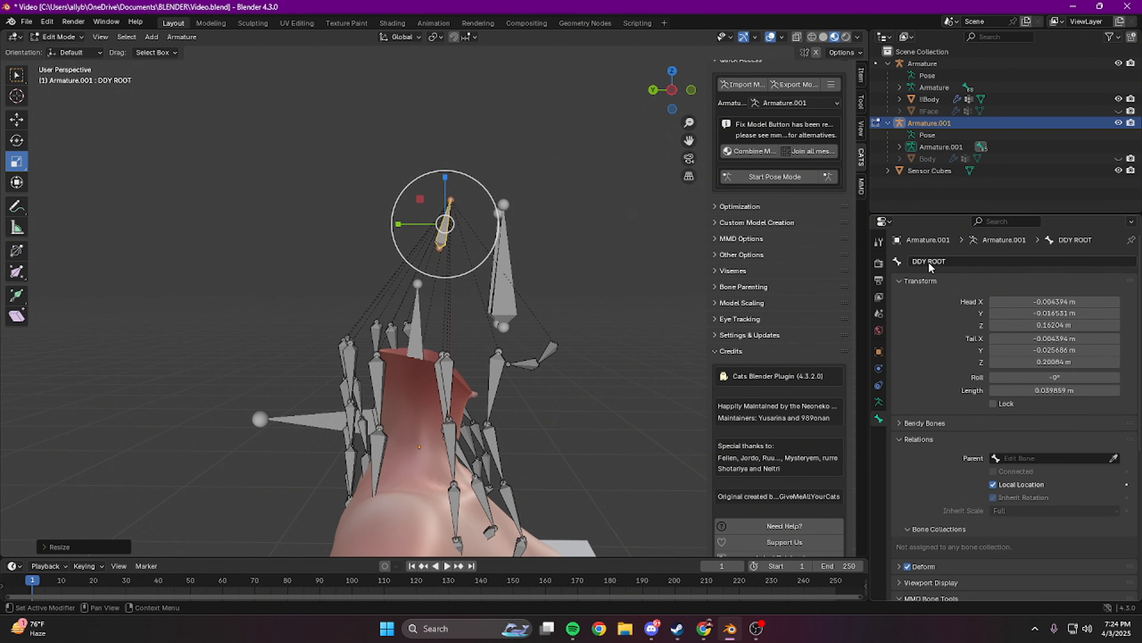
pyautogui.click(966, 262)
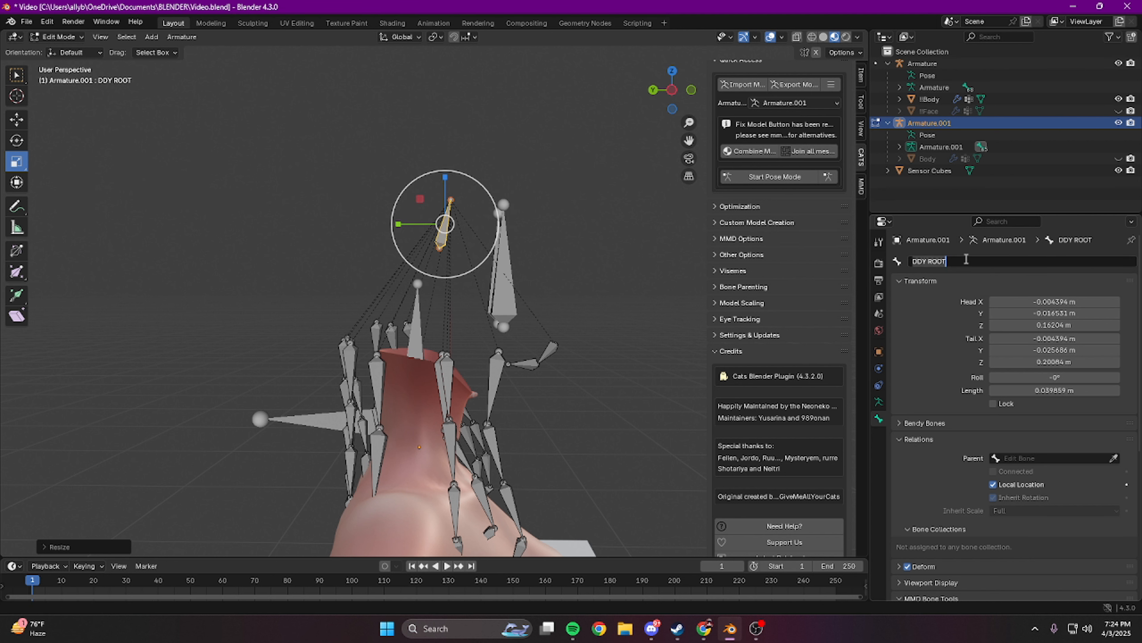
pyautogui.write('shortHairRoot')
pyautogui.press('Return')
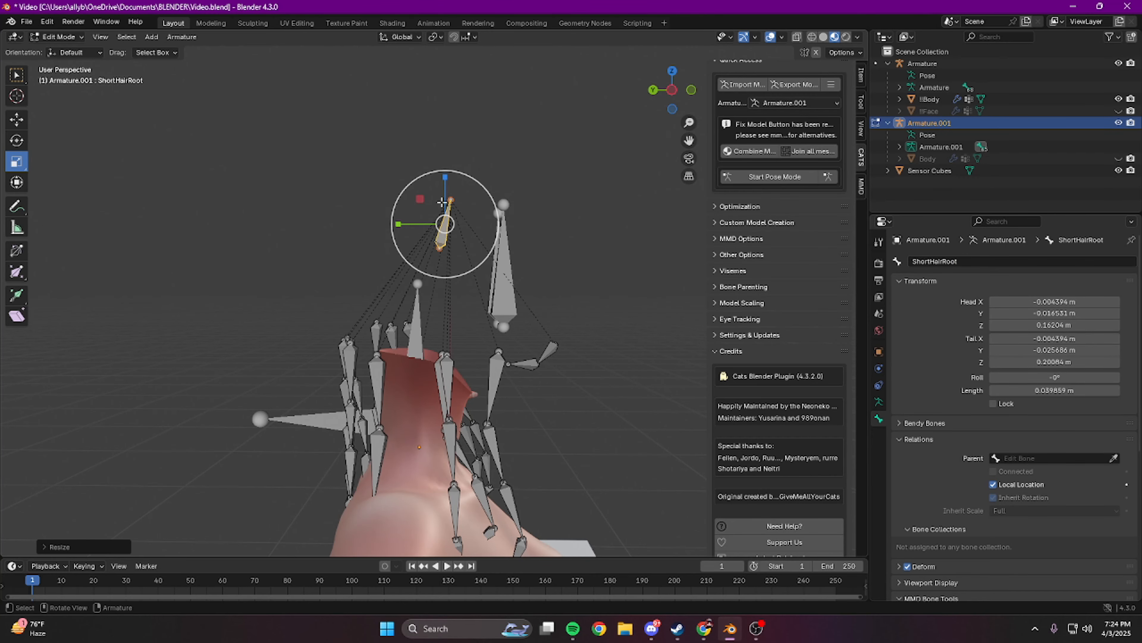
pyautogui.press('Tab')
pyautogui.moveTo(612, 278); pyautogui.dragTo(549, 267, button='middle')
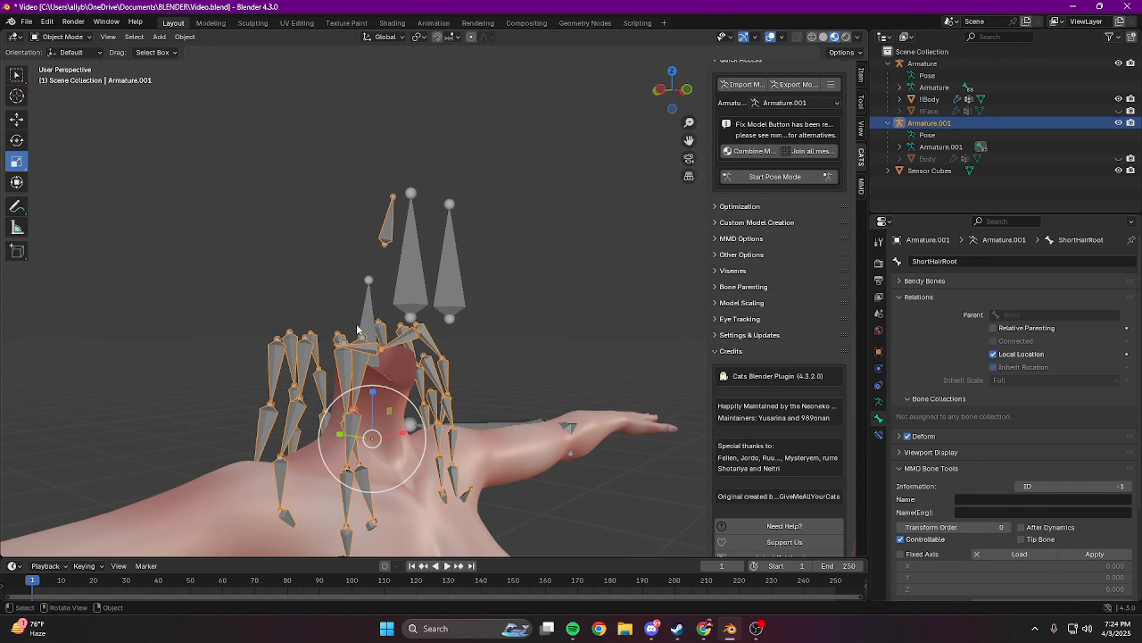
# Step: Show the hair mesh and go through its vertex groups up to the Head group
pyautogui.click(1119, 158)
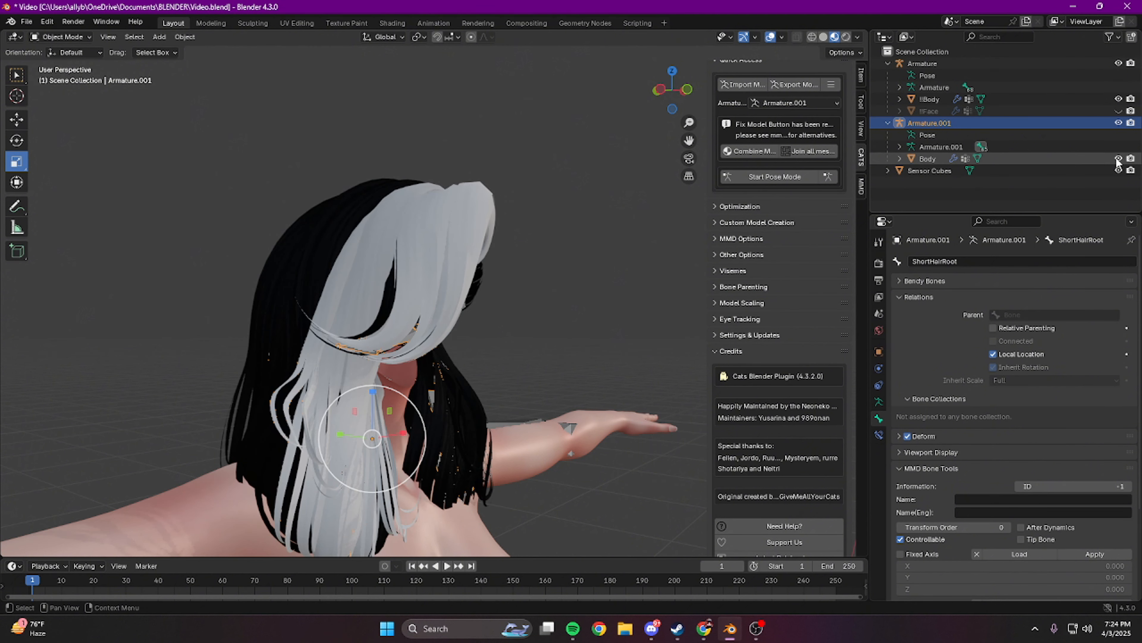
pyautogui.click(361, 218)
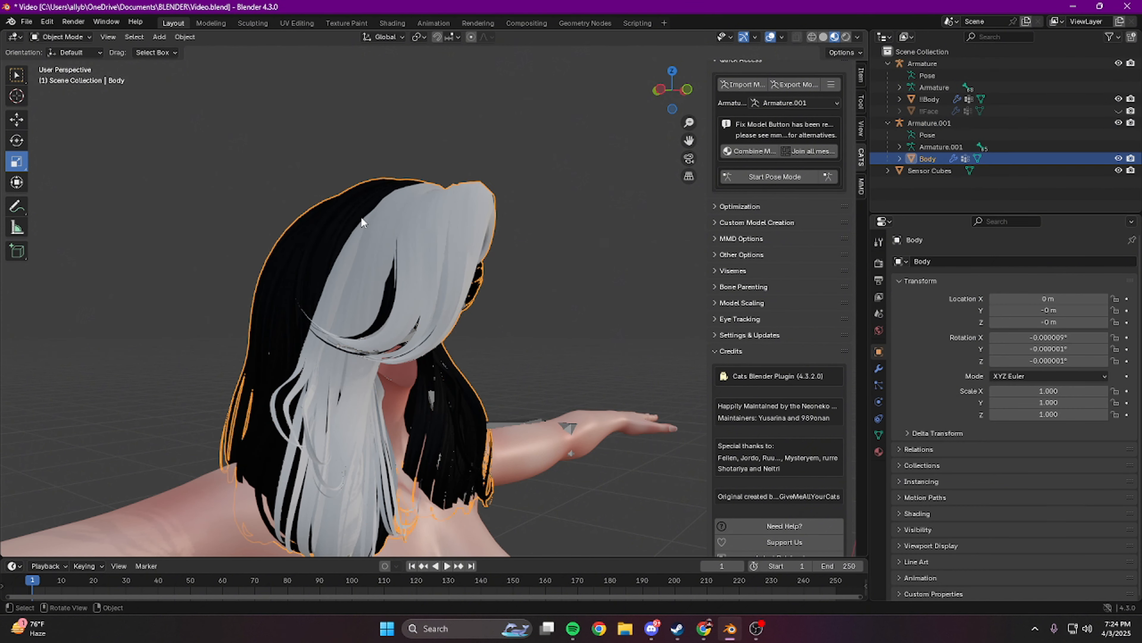
pyautogui.click(878, 435)
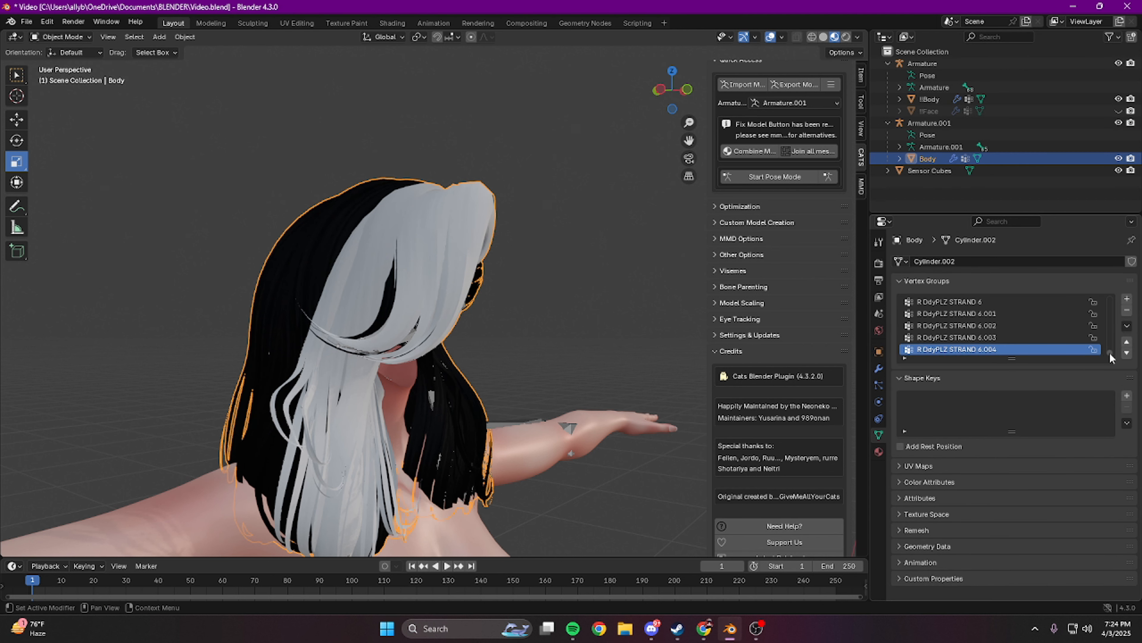
pyautogui.moveTo(1111, 355); pyautogui.dragTo(1115, 286)
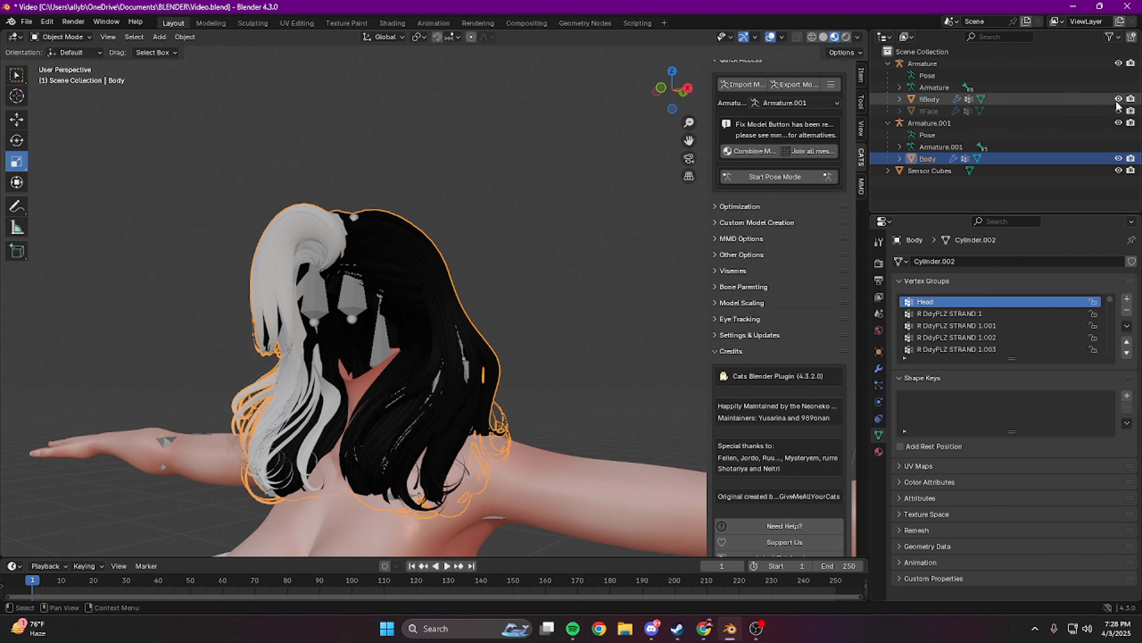
# Step: Show the face mesh and join the hair mesh into !!Face
pyautogui.click(1118, 111)
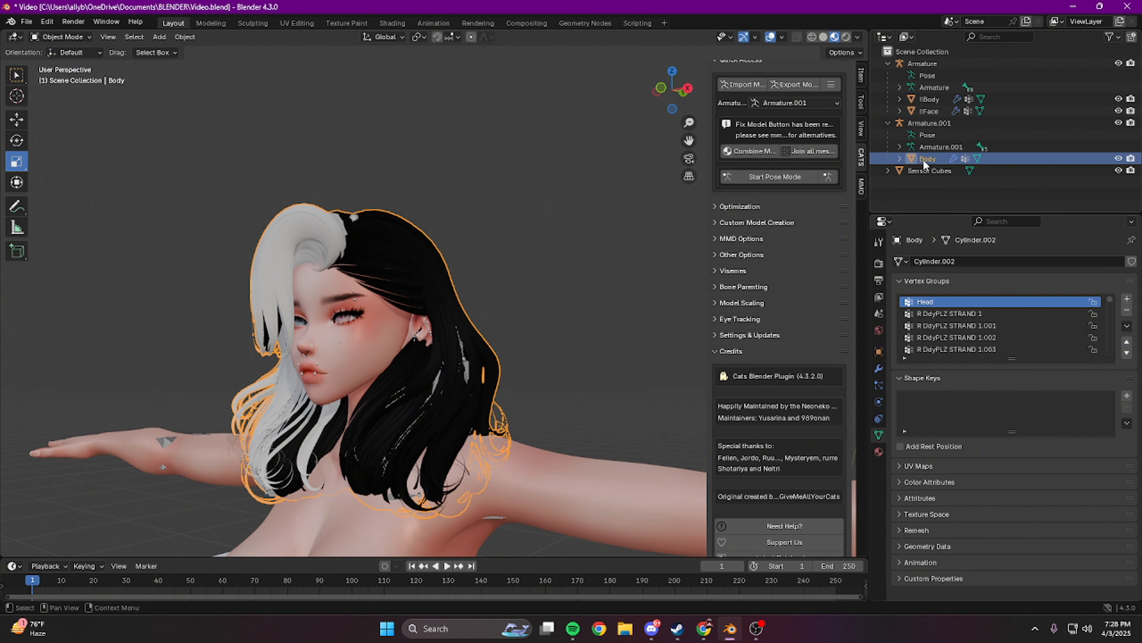
pyautogui.keyDown('ctrl'); pyautogui.click(940, 111); pyautogui.keyUp('ctrl')
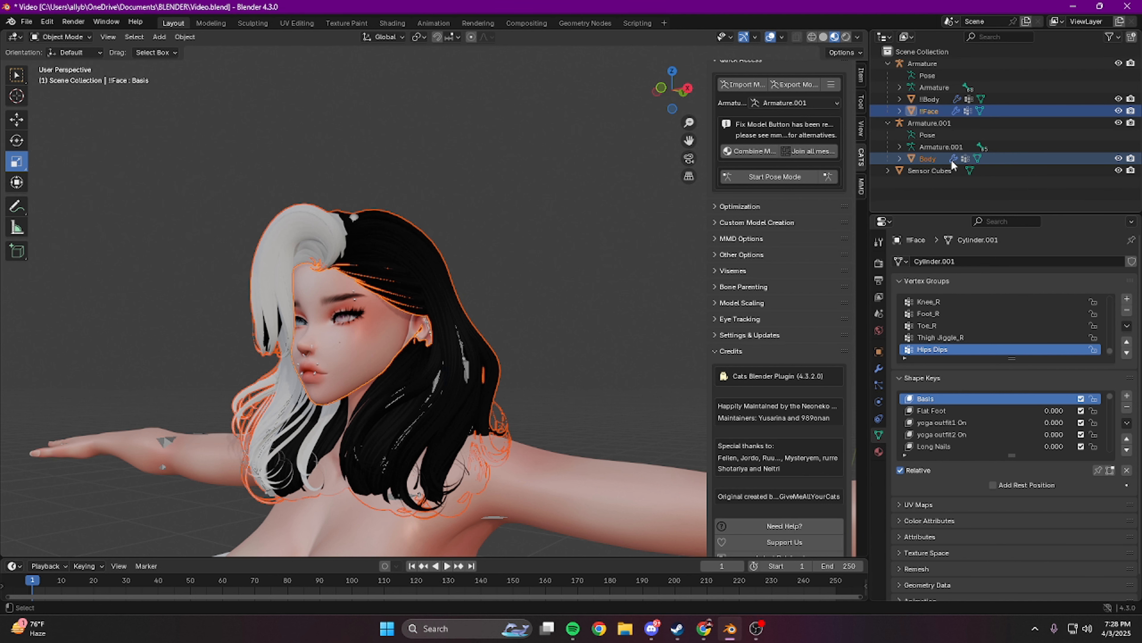
pyautogui.hotkey('ctrl', 'j')
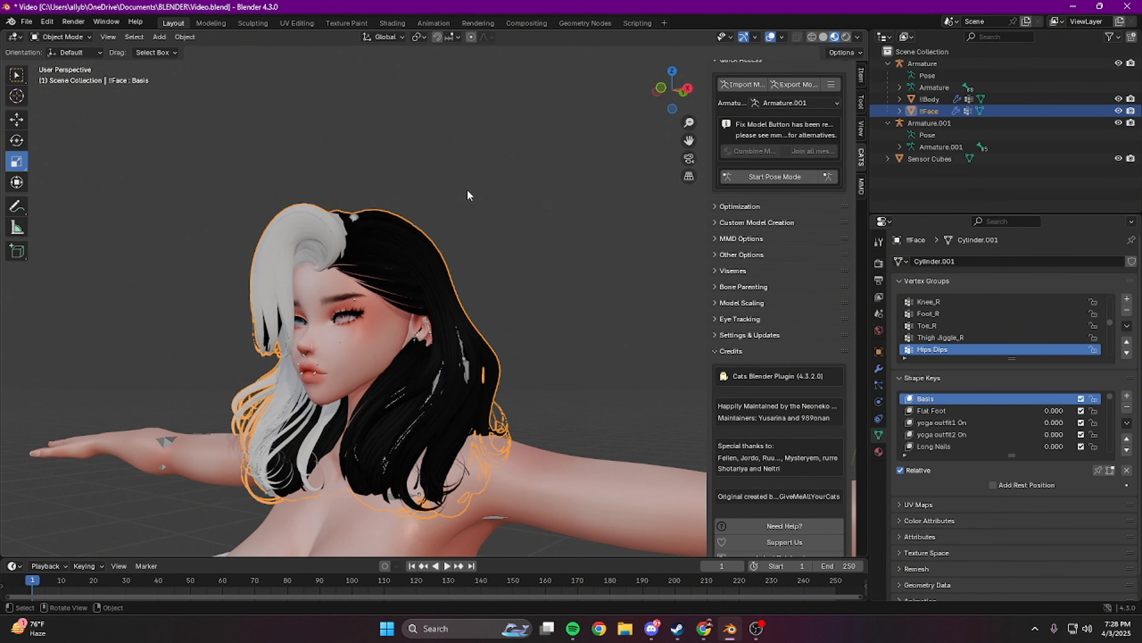
# Step: Join the hair armature Armature.001 into the avatar's main Armature
pyautogui.click(989, 126)
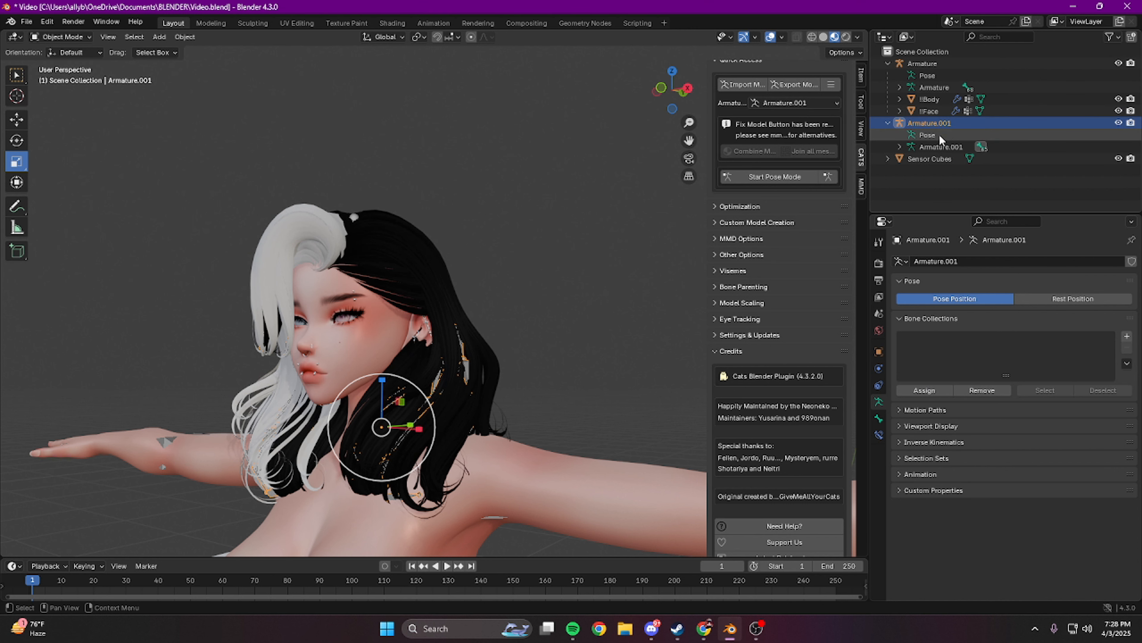
pyautogui.keyDown('ctrl'); pyautogui.click(922, 66); pyautogui.keyUp('ctrl')
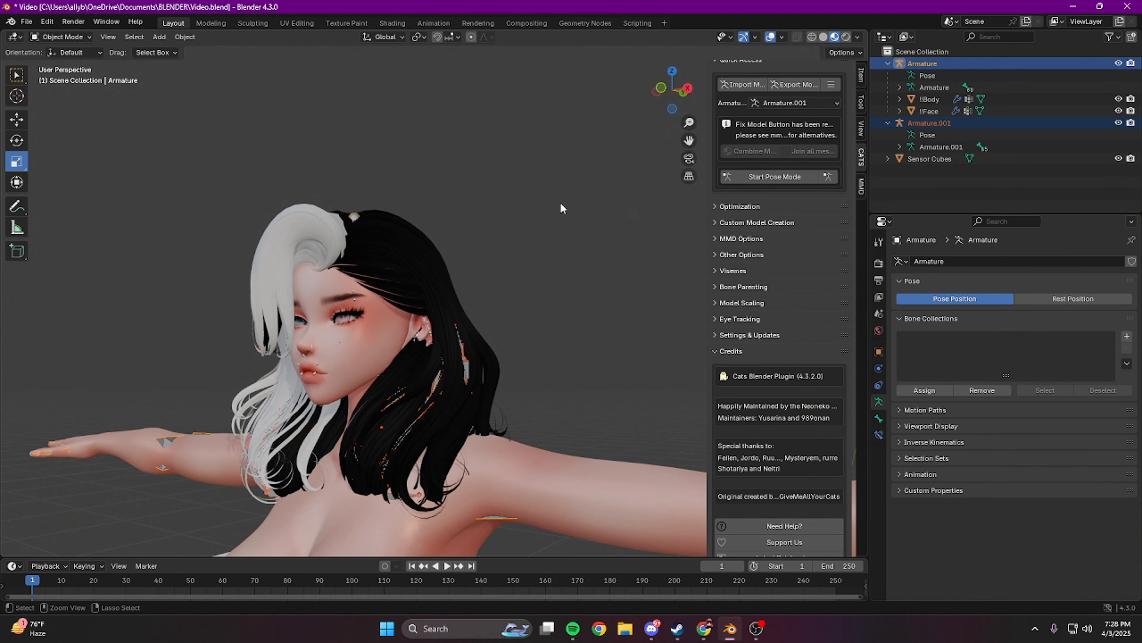
pyautogui.hotkey('ctrl', 'j')
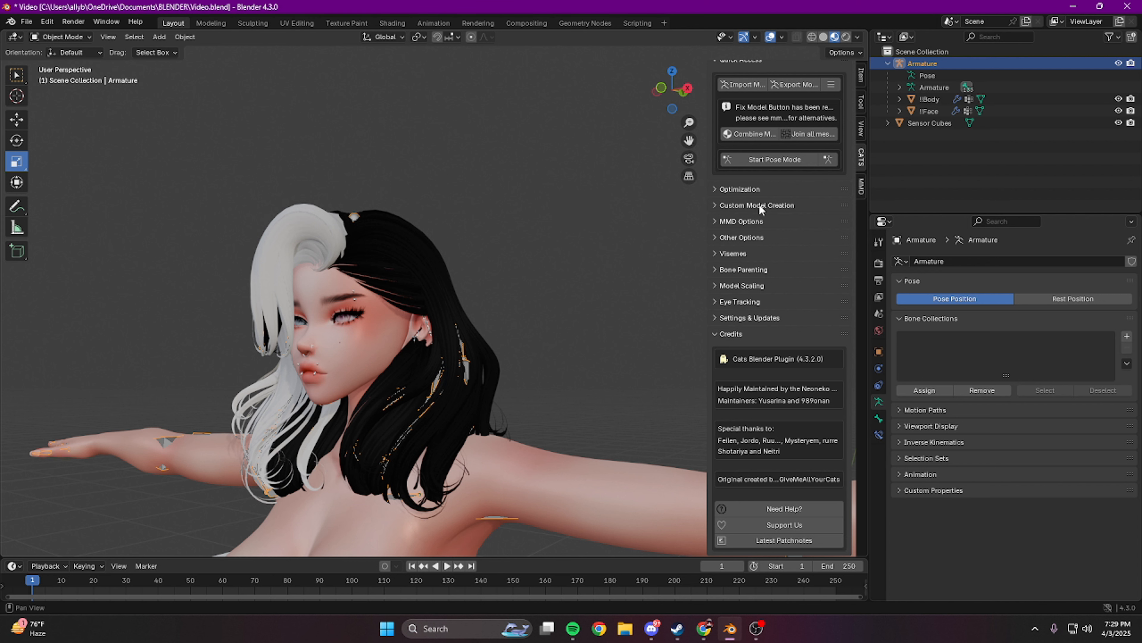
# Step: Hide the face and body meshes, and open the joined armature in Edit Mode with no bones selected
pyautogui.click(1118, 111)
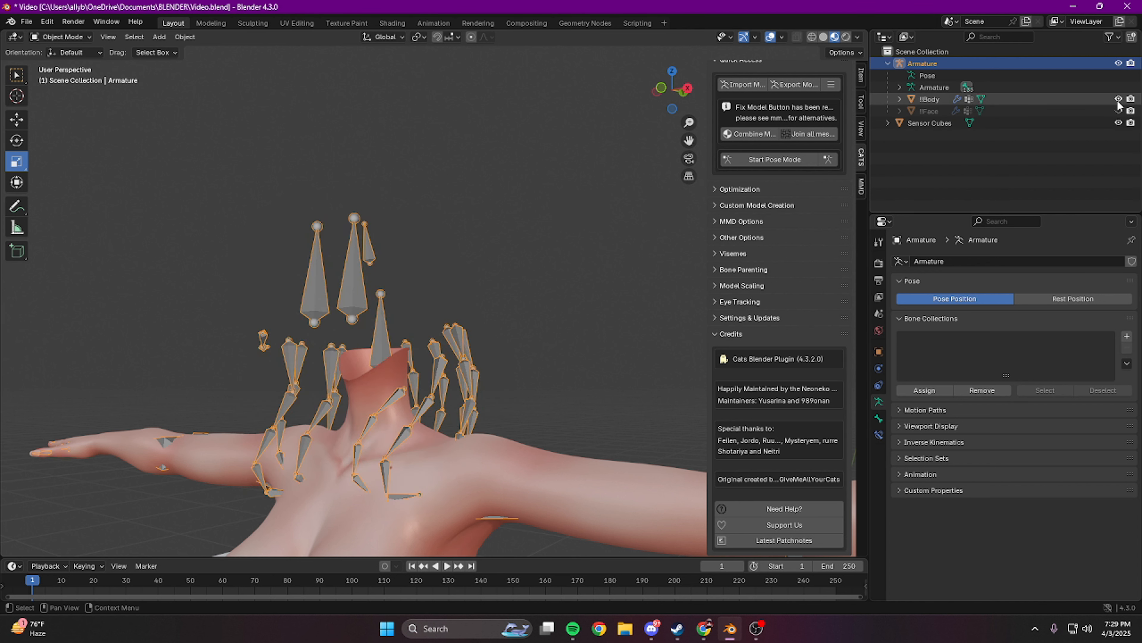
pyautogui.click(1118, 99)
pyautogui.moveTo(294, 273); pyautogui.dragTo(367, 292, button='middle')
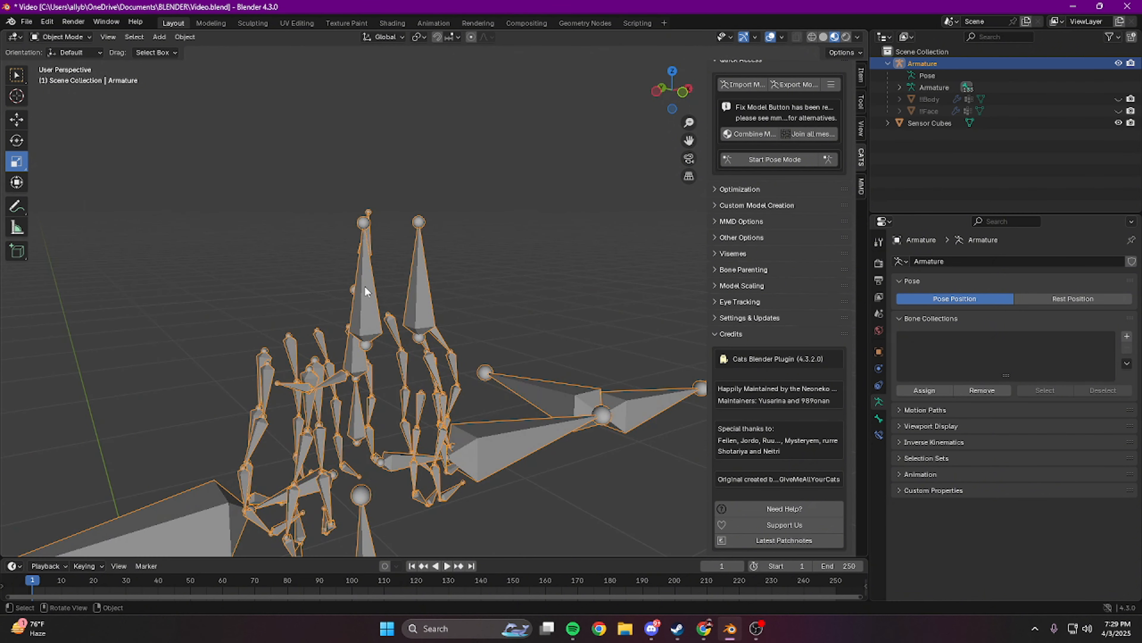
pyautogui.moveTo(479, 273); pyautogui.dragTo(534, 268, button='middle')
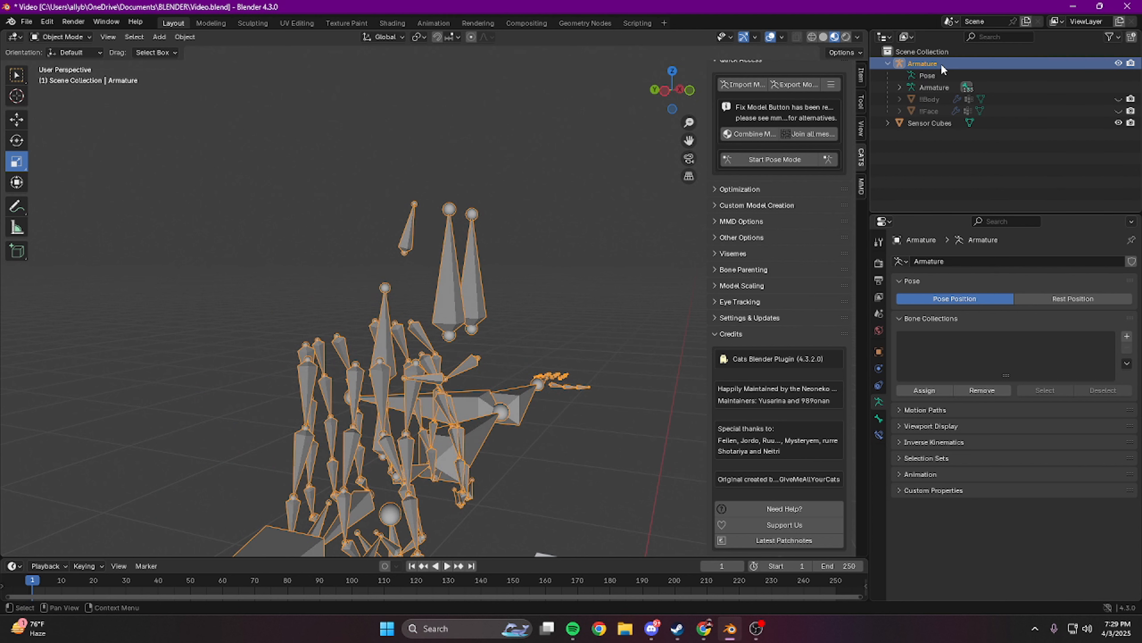
pyautogui.press('Tab')
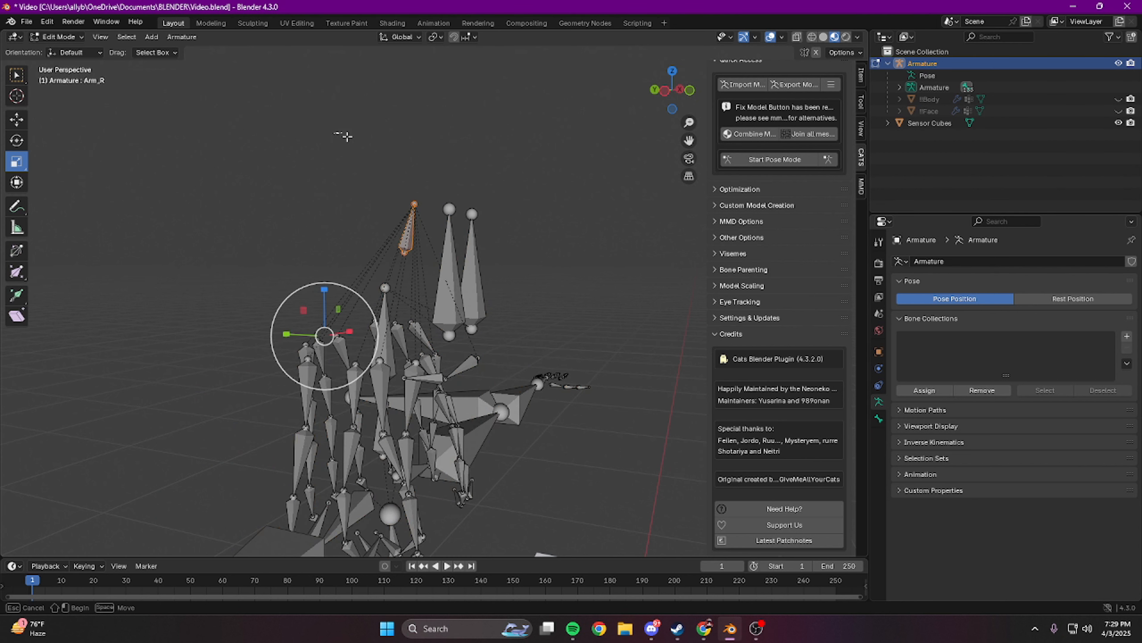
pyautogui.moveTo(241, 91); pyautogui.dragTo(301, 147)
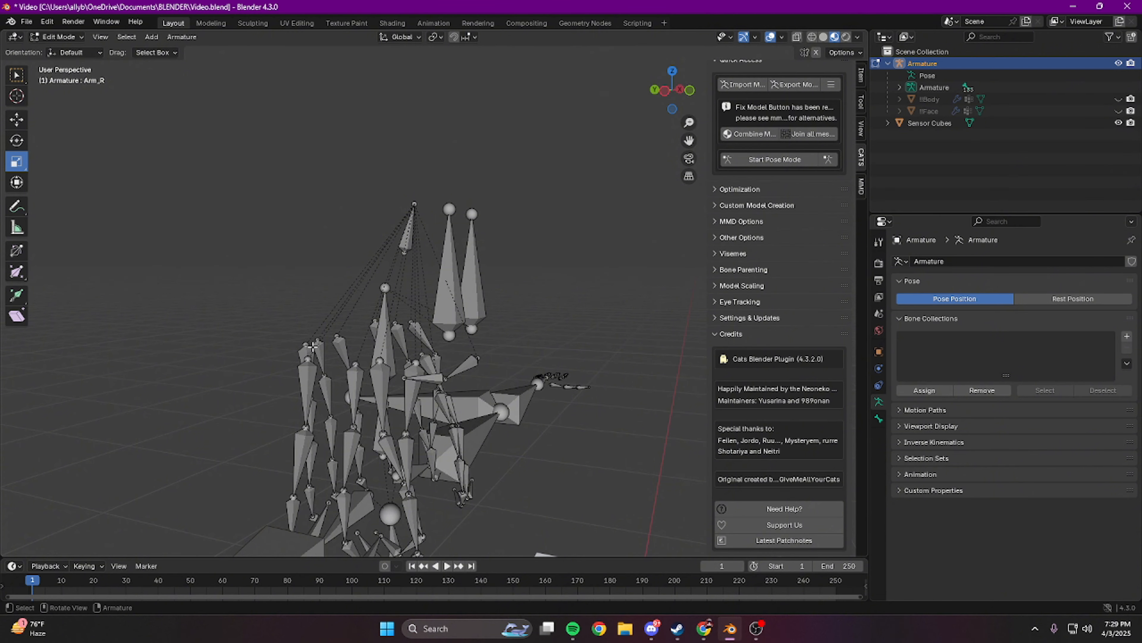
# Step: Set Head as the parent of the ShortHairRoot bone
pyautogui.scroll(4, 530, 240)
pyautogui.moveTo(512, 240)
pyautogui.mouseDown(button='middle')
pyautogui.moveTo(551, 243)
pyautogui.moveTo(520, 239)
pyautogui.mouseUp(button='middle')
pyautogui.click(439, 200)
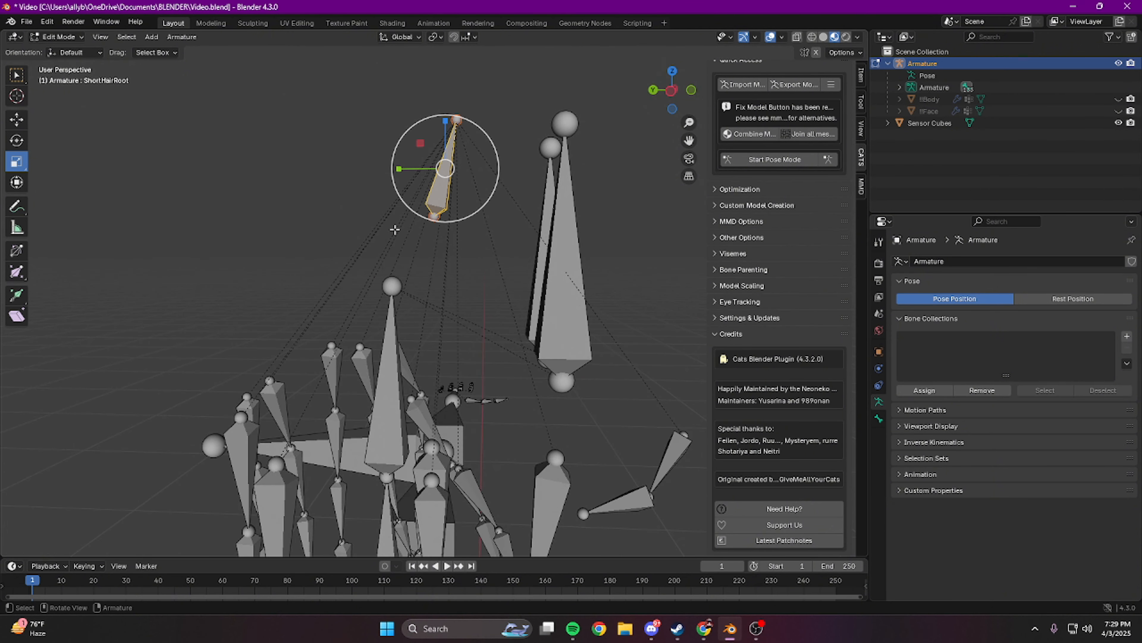
pyautogui.click(878, 419)
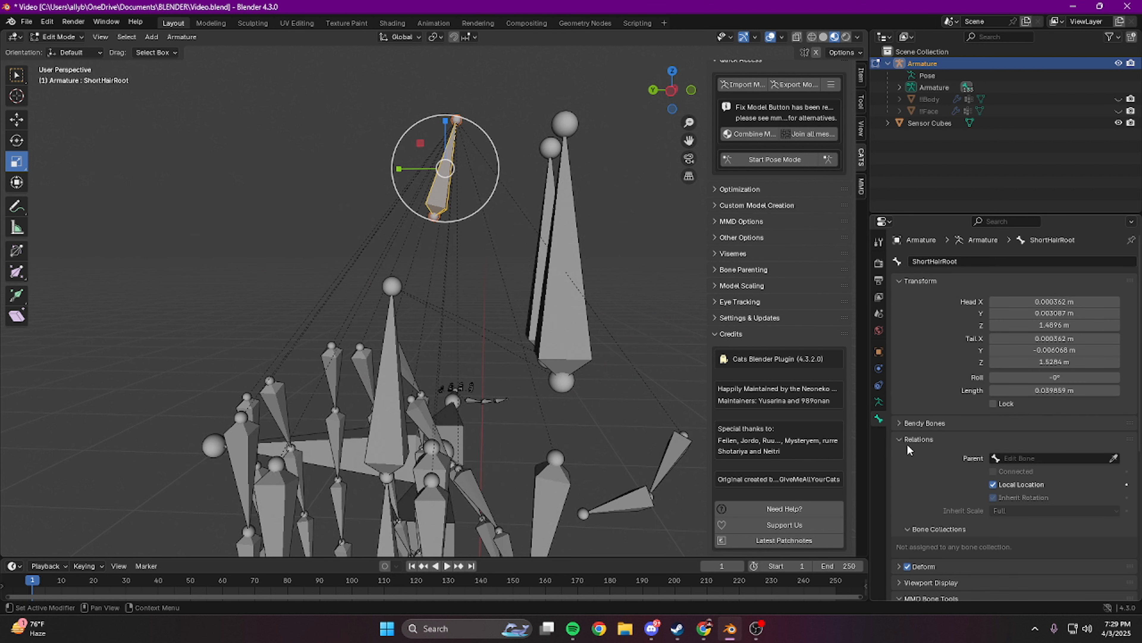
pyautogui.click(1062, 458)
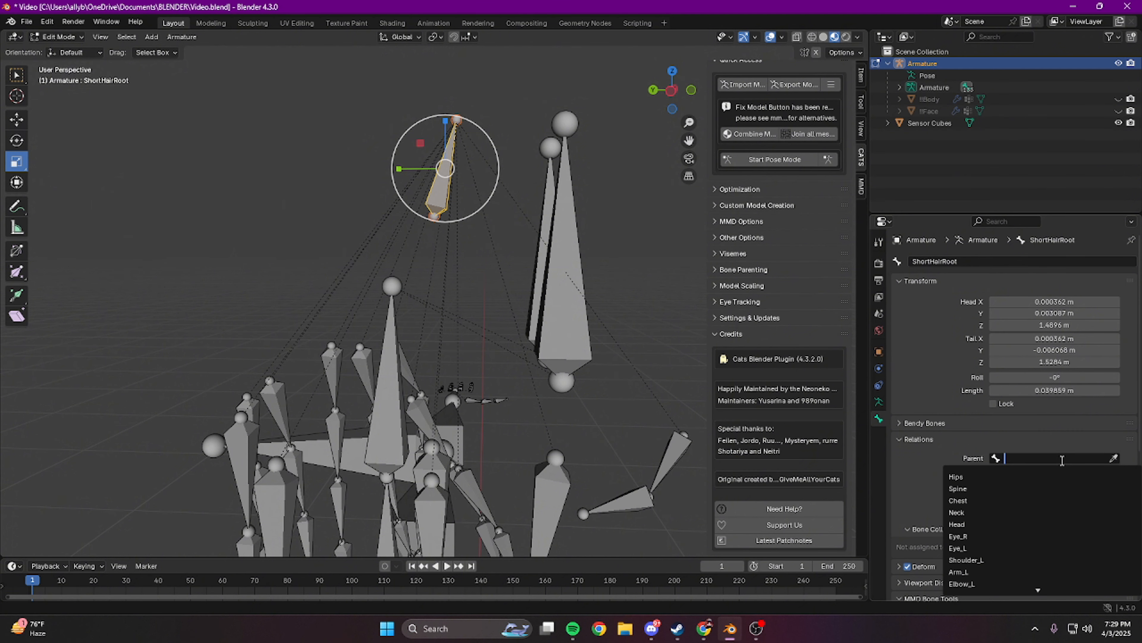
pyautogui.write('head')
pyautogui.press('Return')
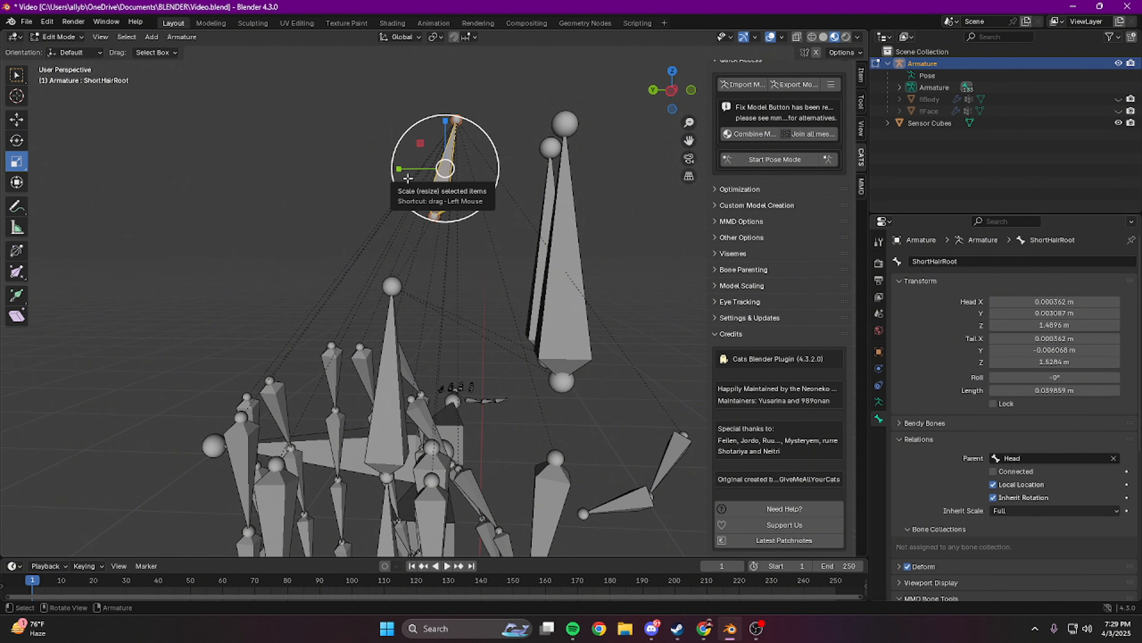
# Step: Return the armature to Object Mode and show the face and body meshes again
pyautogui.click(900, 87)
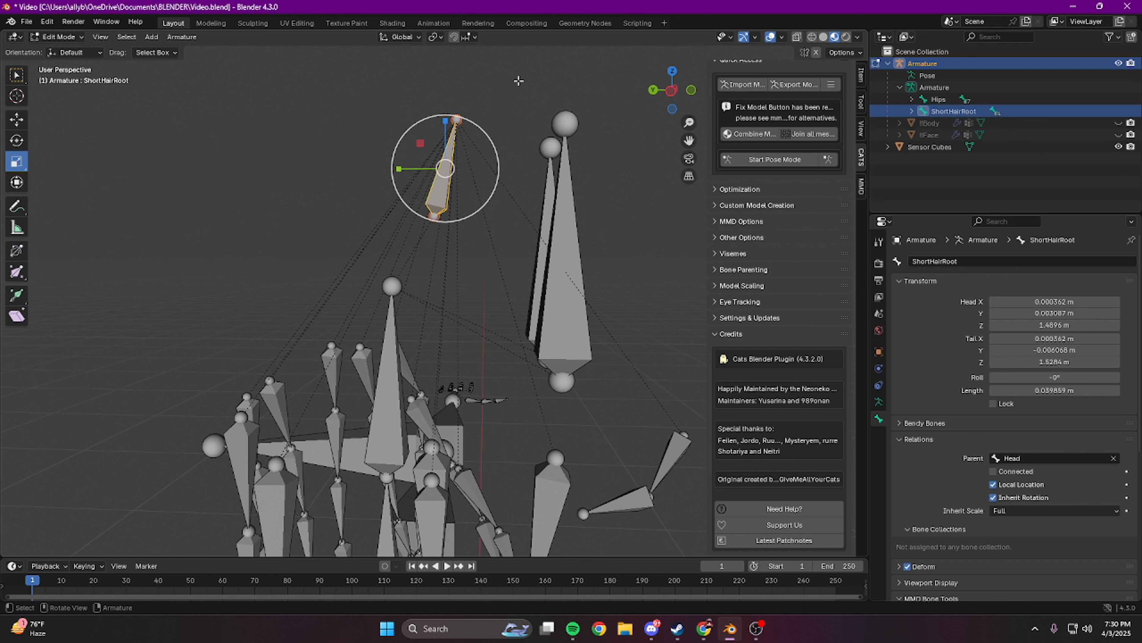
pyautogui.press('Tab')
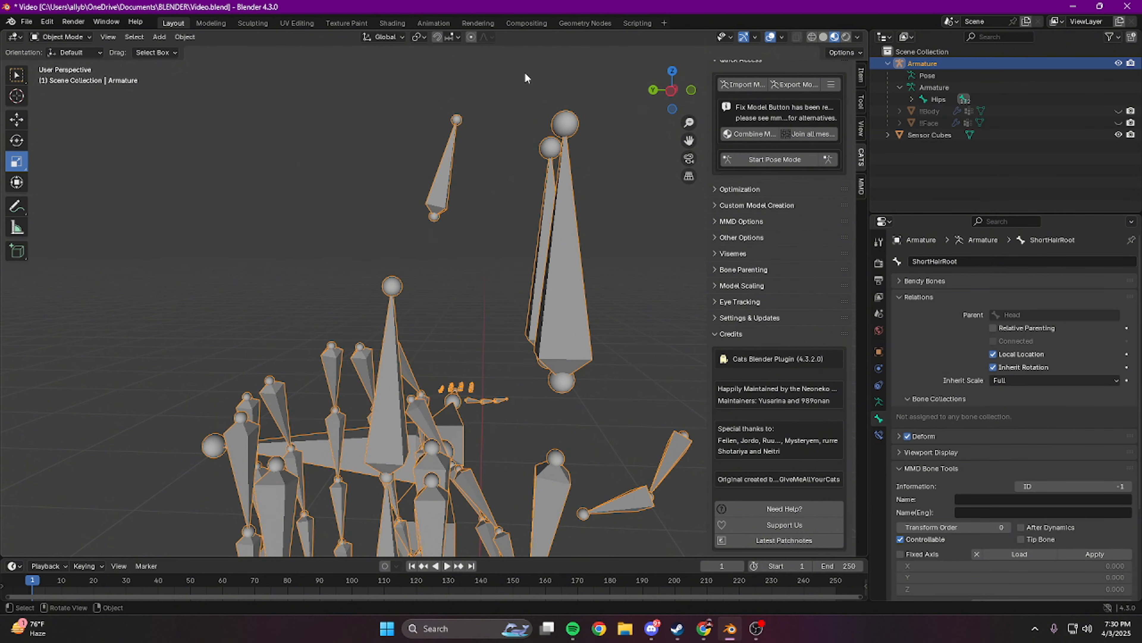
pyautogui.moveTo(525, 77); pyautogui.dragTo(568, 300, button='middle')
pyautogui.click(1118, 123)
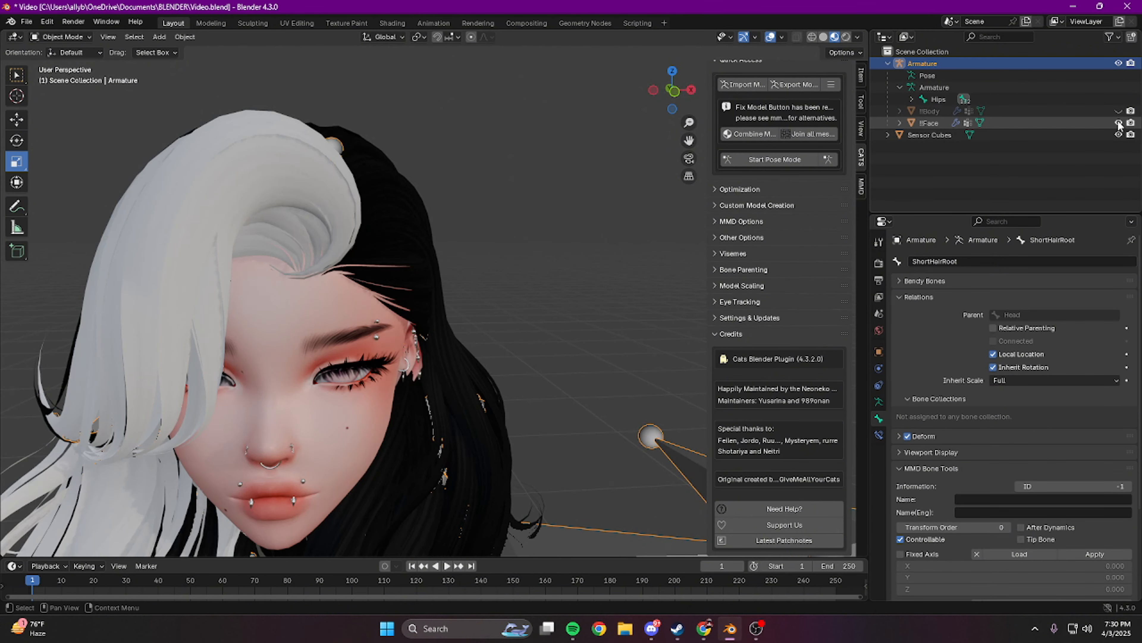
pyautogui.click(1119, 111)
# Step: Deselect the armature and examine the avatar with its attached hair from several angles
pyautogui.scroll(-5, 557, 235)
pyautogui.moveTo(509, 324); pyautogui.dragTo(454, 305, button='middle')
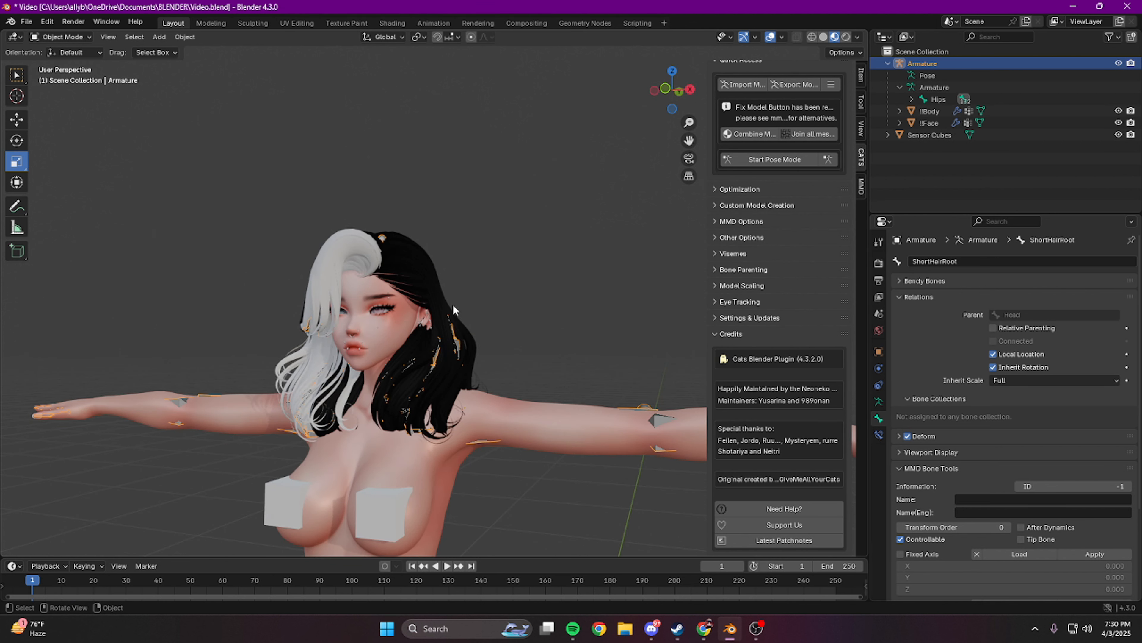
pyautogui.moveTo(454, 306); pyautogui.dragTo(470, 302, button='middle')
pyautogui.click(658, 245)
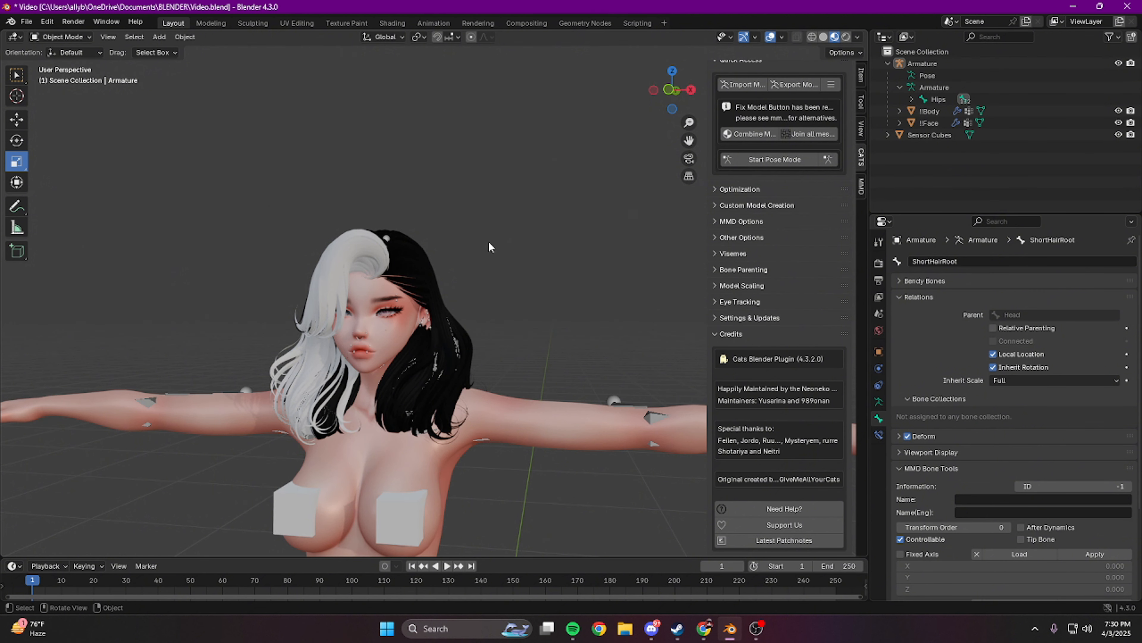
pyautogui.moveTo(492, 247); pyautogui.dragTo(535, 247, button='middle')
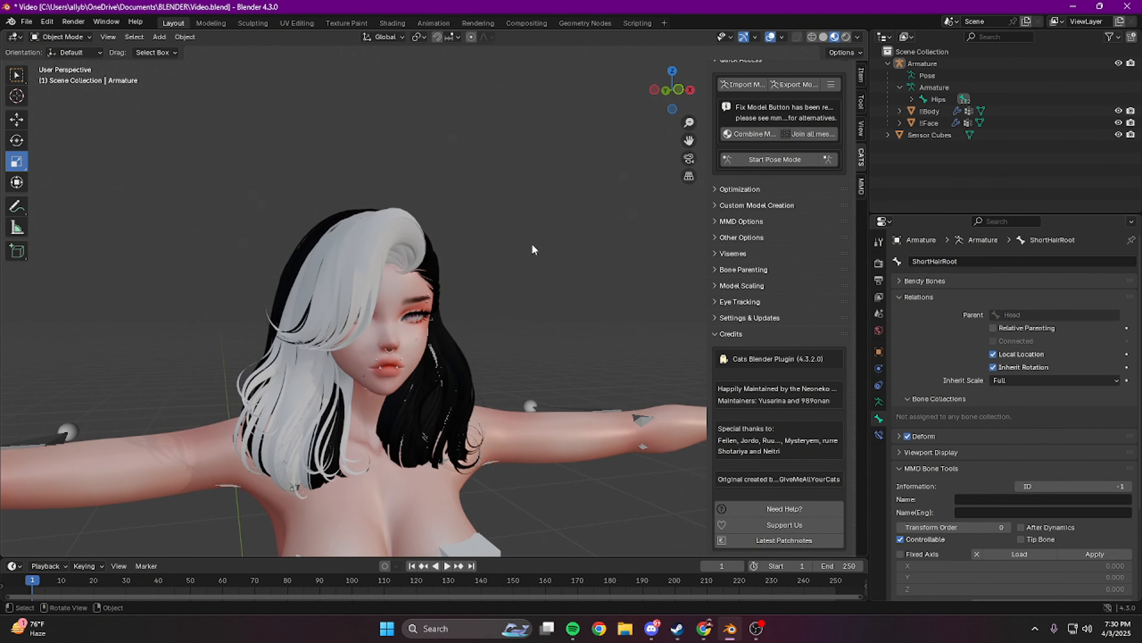
# Step: Select the !!Face mesh and inspect the joined face and hair up close
pyautogui.click(935, 124)
pyautogui.moveTo(604, 295); pyautogui.dragTo(571, 288, button='middle')
pyautogui.scroll(3, 549, 280)
pyautogui.moveTo(430, 338); pyautogui.dragTo(440, 337, button='middle')
pyautogui.keyDown('shift'); pyautogui.moveTo(439, 337); pyautogui.dragTo(483, 300, button='middle'); pyautogui.keyUp('shift')
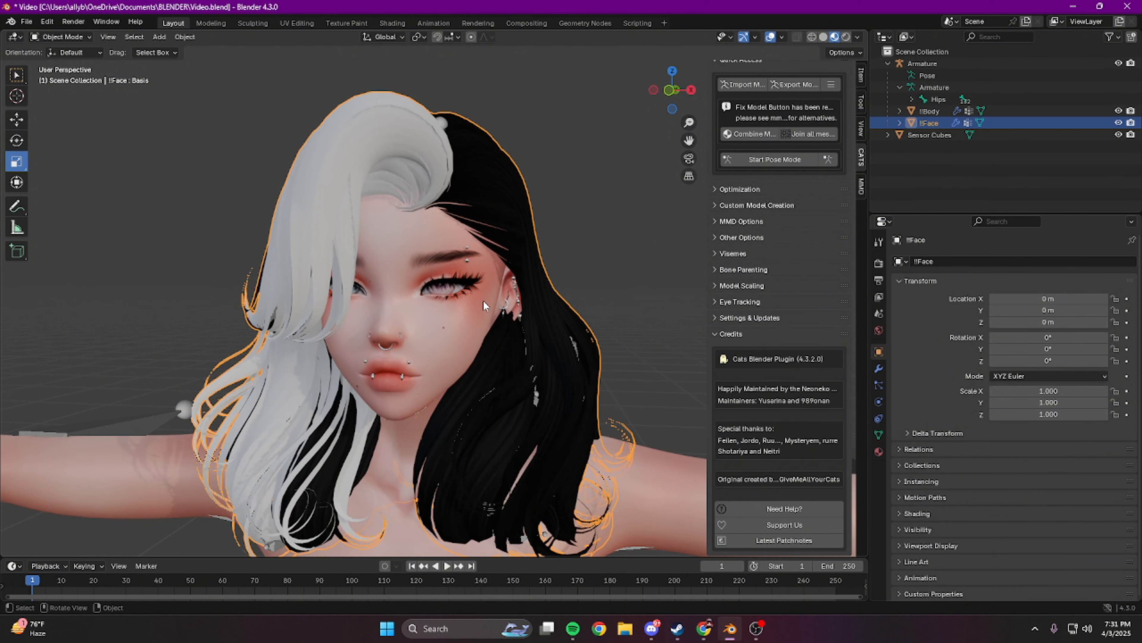
# Step: Select the hair geometry of the !!Face mesh in Edit Mode using its material slots 1 and 2
pyautogui.press('Tab')
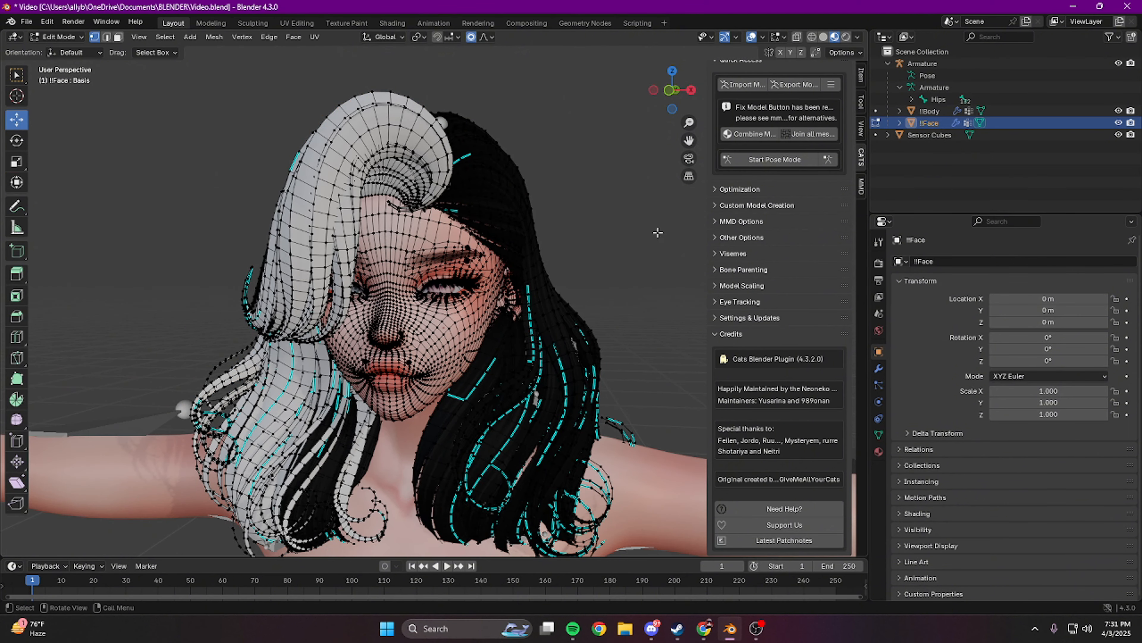
pyautogui.click(879, 451)
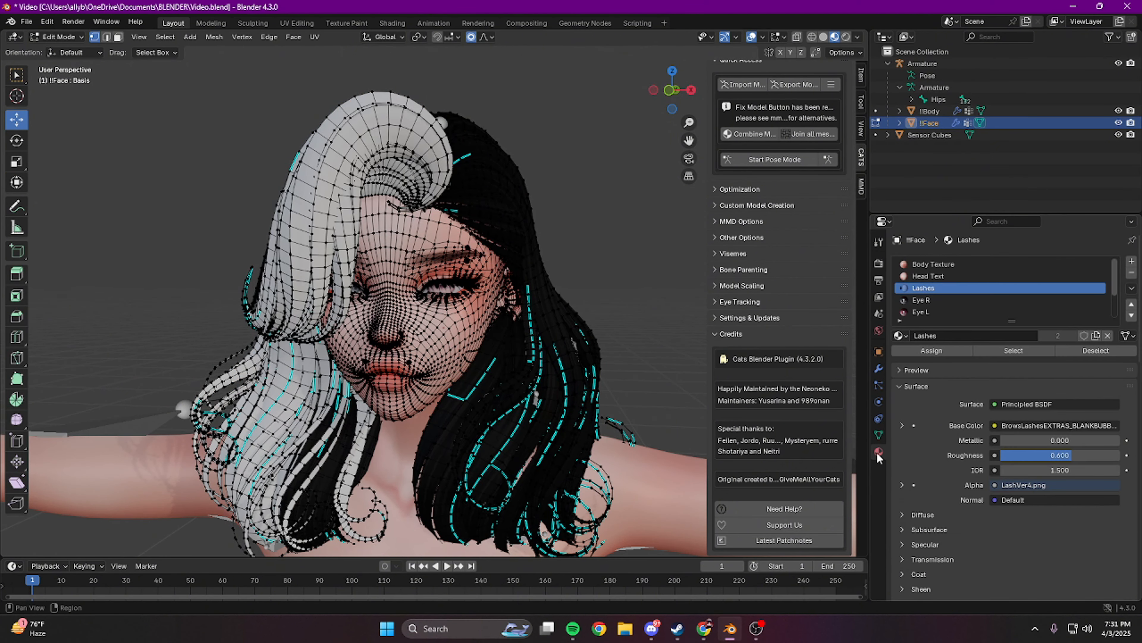
pyautogui.scroll(-3, 945, 299)
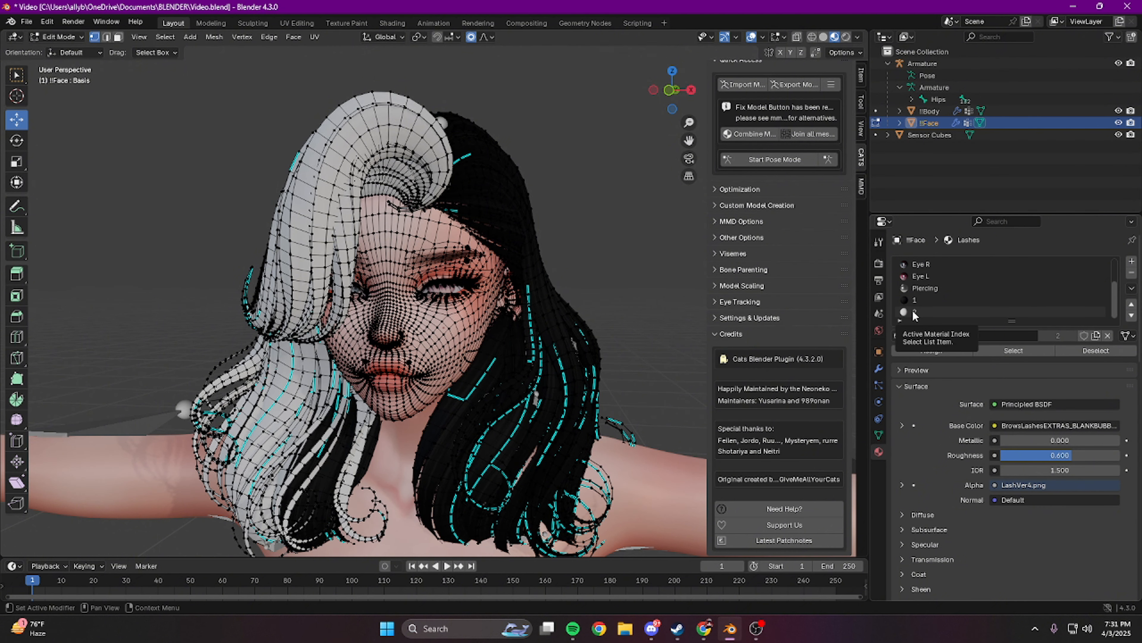
pyautogui.click(918, 300)
pyautogui.click(1009, 350)
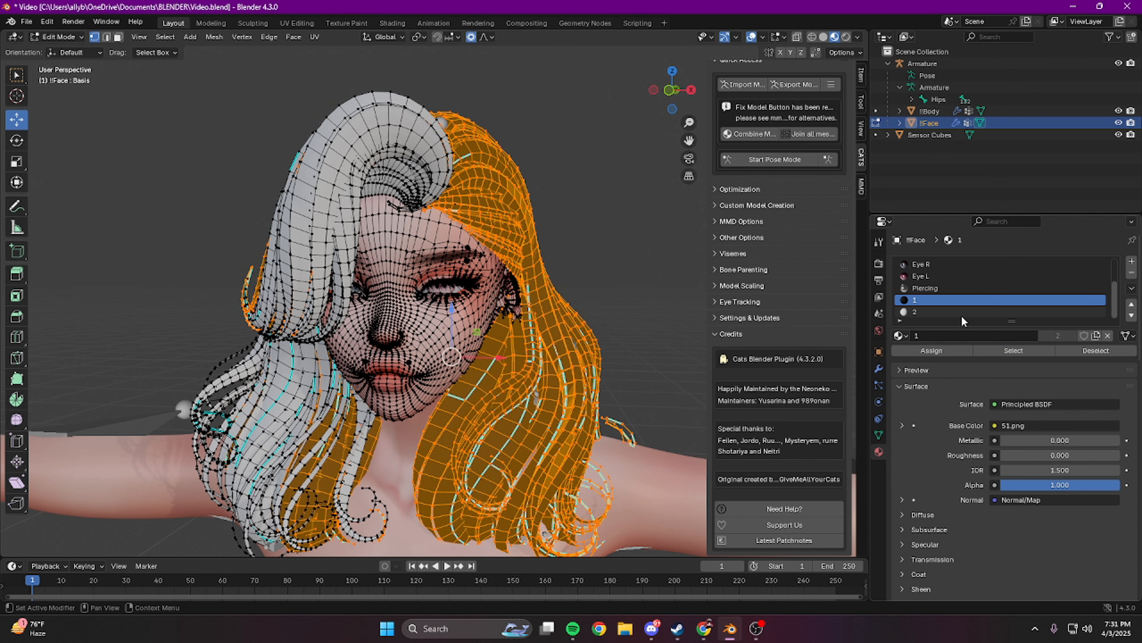
pyautogui.click(961, 312)
pyautogui.click(1008, 351)
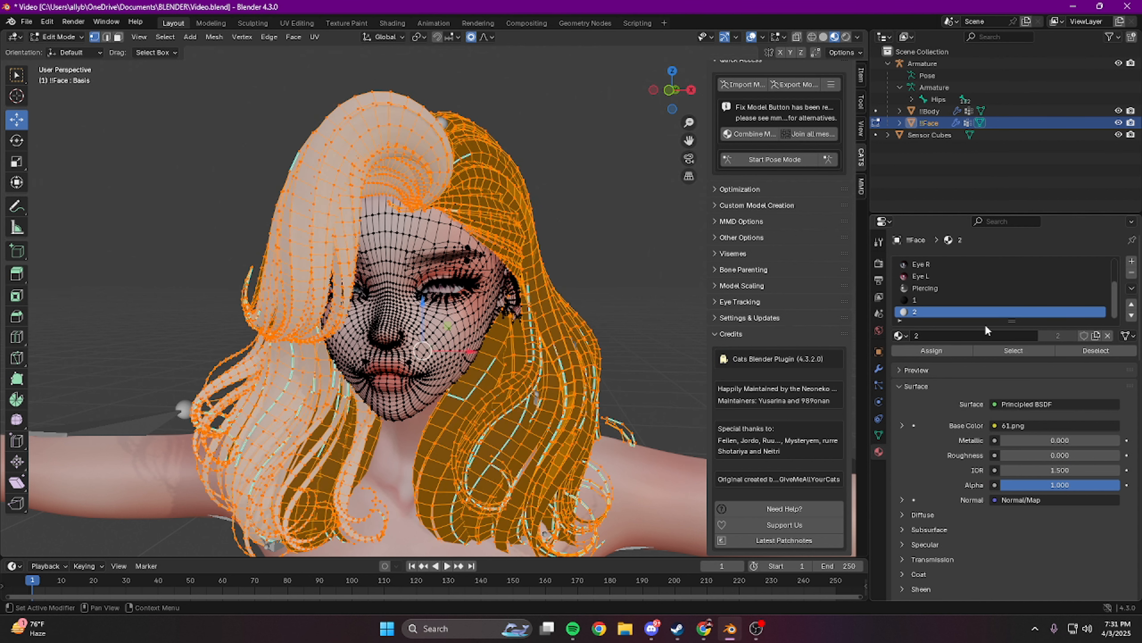
# Step: Separate the selected hair geometry from the !!Face mesh into its own object and return to Object Mode
pyautogui.scroll(-6, 520, 223)
pyautogui.moveTo(491, 265)
pyautogui.mouseDown(button='middle')
pyautogui.moveTo(432, 279)
pyautogui.moveTo(477, 279)
pyautogui.moveTo(328, 282)
pyautogui.moveTo(495, 284)
pyautogui.mouseUp(button='middle')
pyautogui.scroll(6, 558, 288)
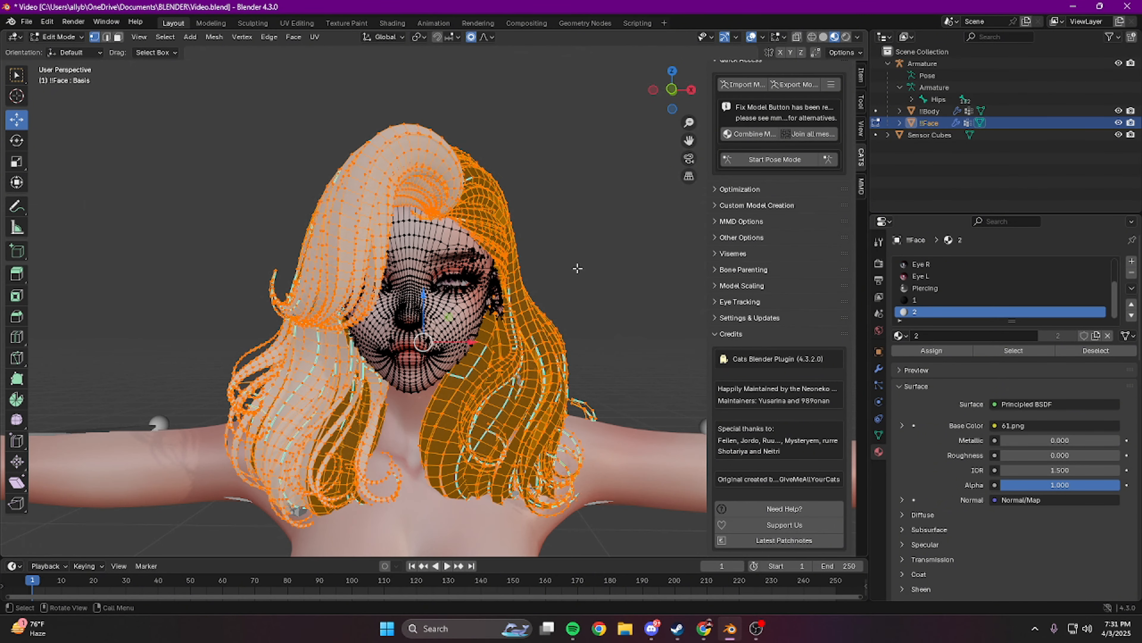
pyautogui.rightClick(578, 268)
pyautogui.moveTo(536, 512)
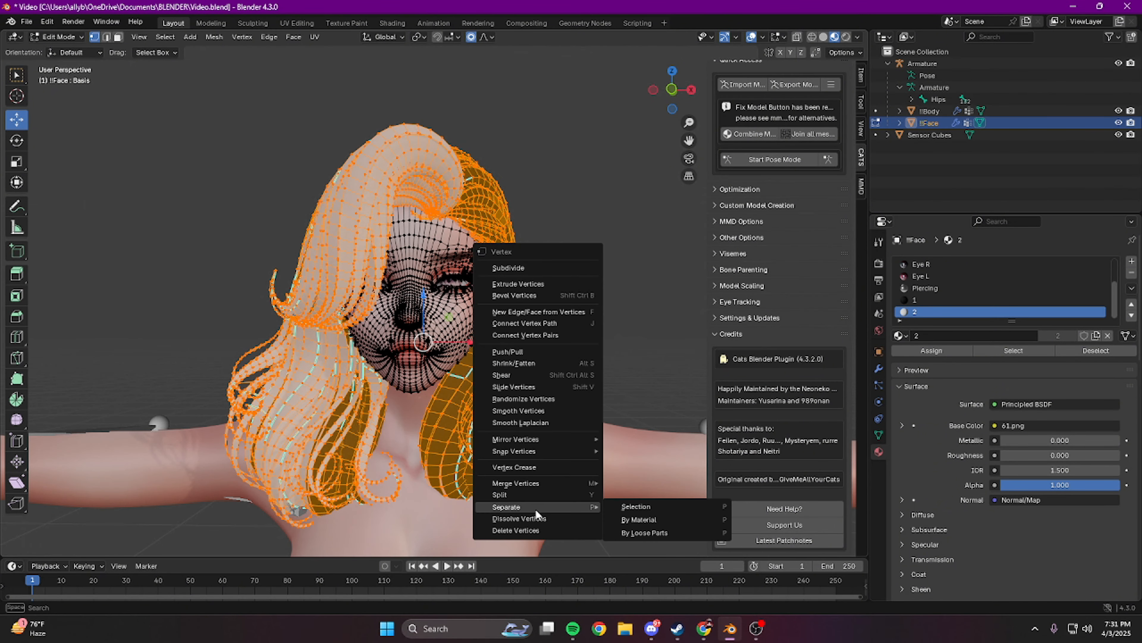
pyautogui.click(652, 506)
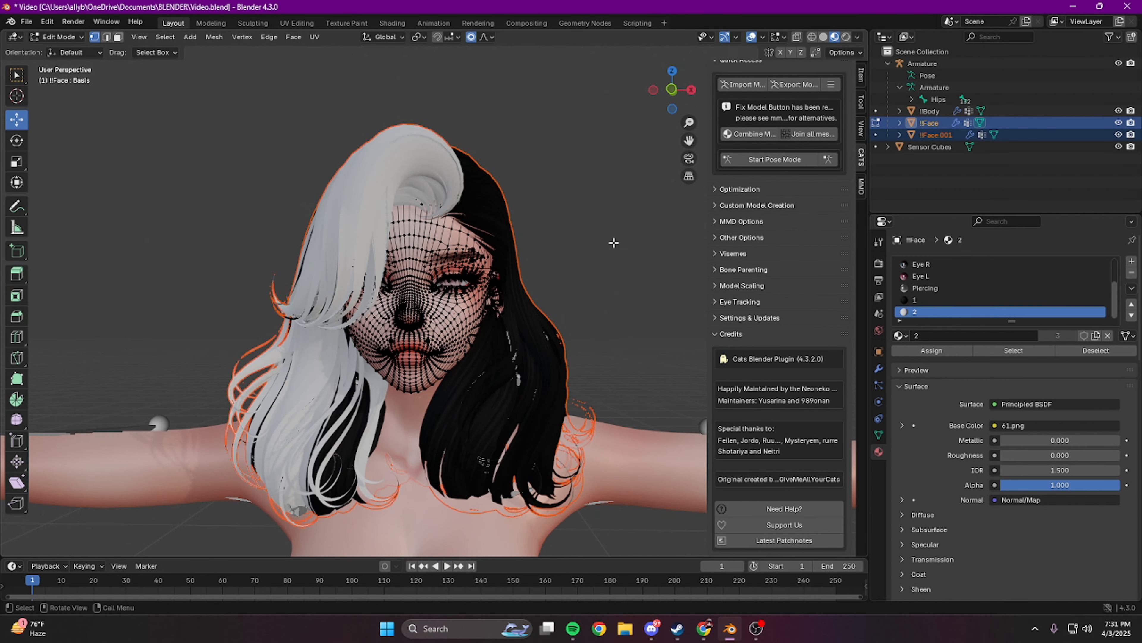
pyautogui.press('Tab')
# Step: Rename the separated hair object !!Face.001 as Hair 1: Short
pyautogui.click(939, 135)
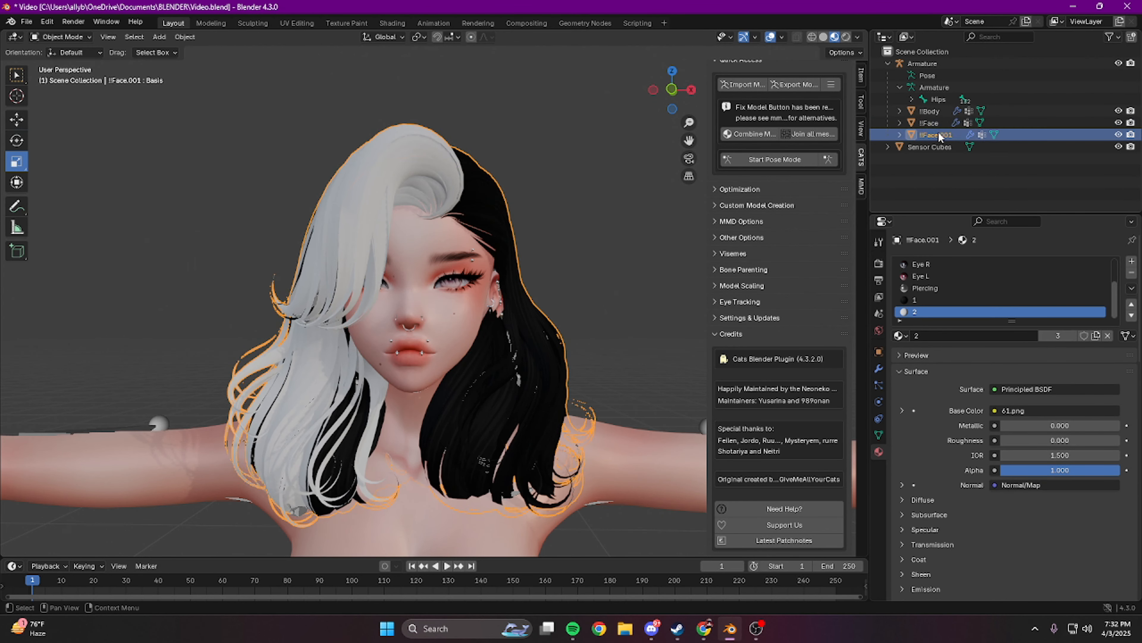
pyautogui.doubleClick(939, 135)
pyautogui.write('Hair')
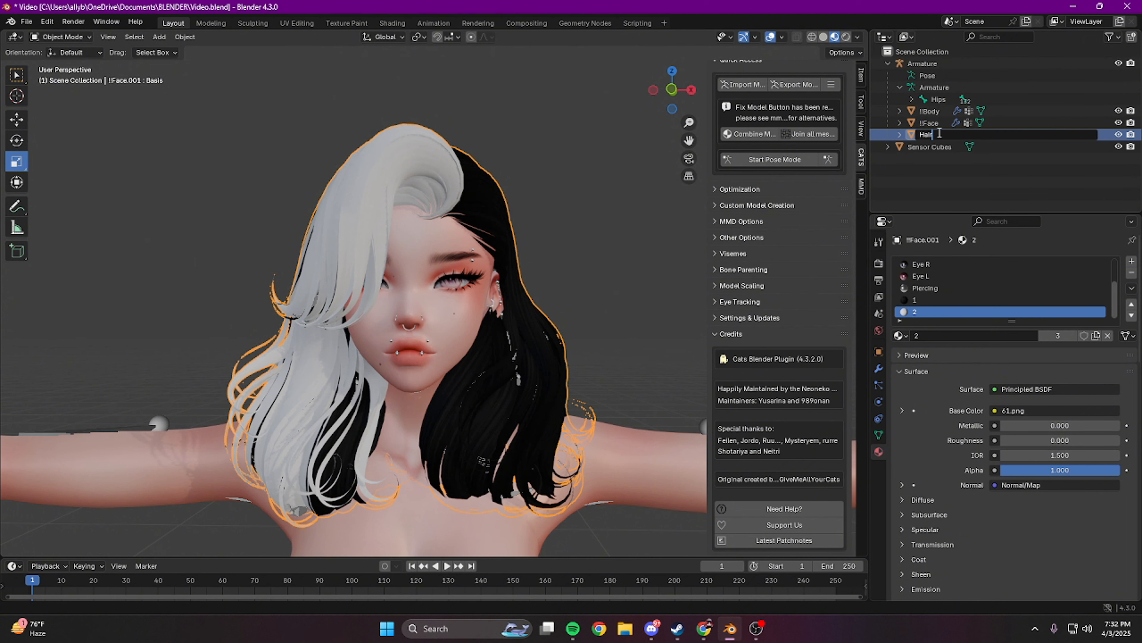
pyautogui.write(' 1: Short')
pyautogui.press('Return')
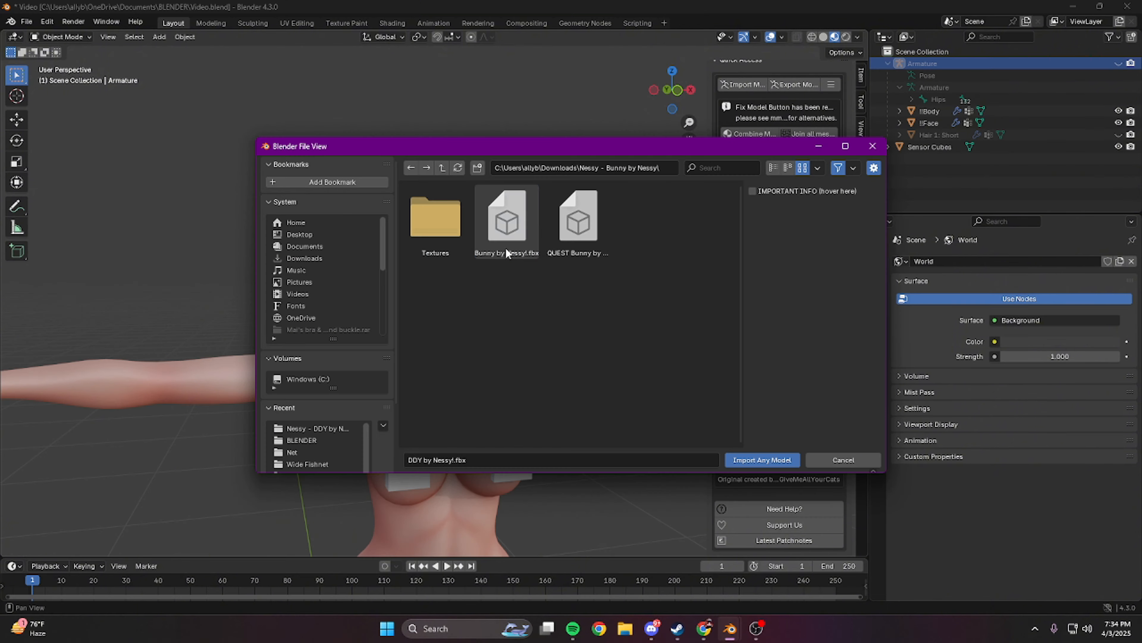
# Step: Set the origin of the long hair's Armature.001 and move it into place on the avatar's head
pyautogui.doubleClick(510, 229)
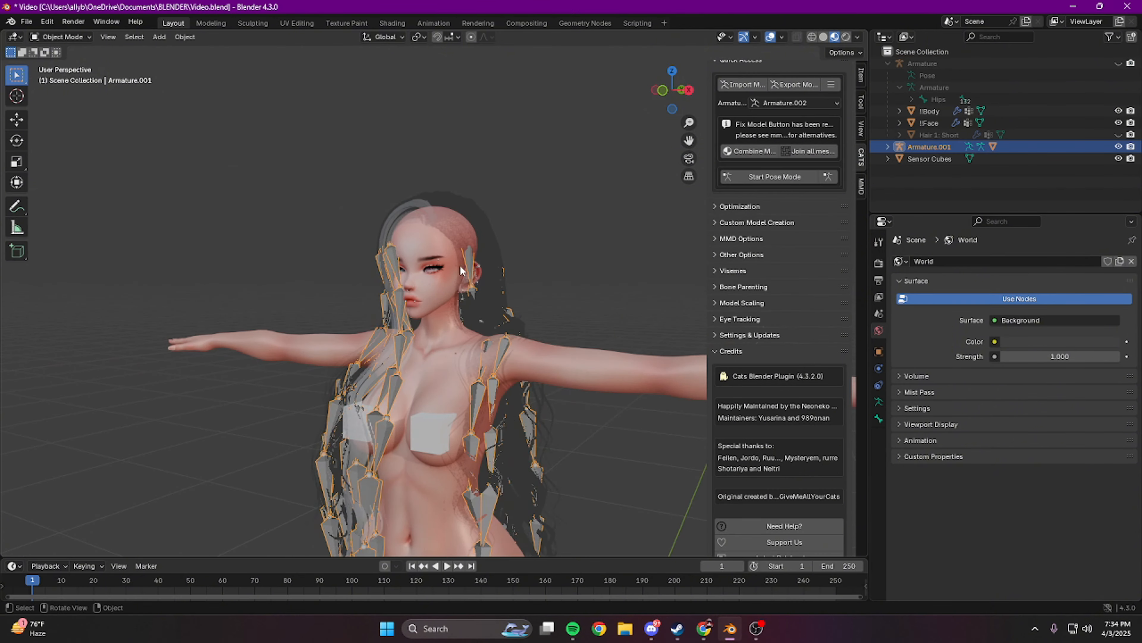
pyautogui.moveTo(571, 319); pyautogui.dragTo(557, 368, button='middle')
pyautogui.click(1119, 123)
pyautogui.click(1118, 123)
pyautogui.click(929, 147)
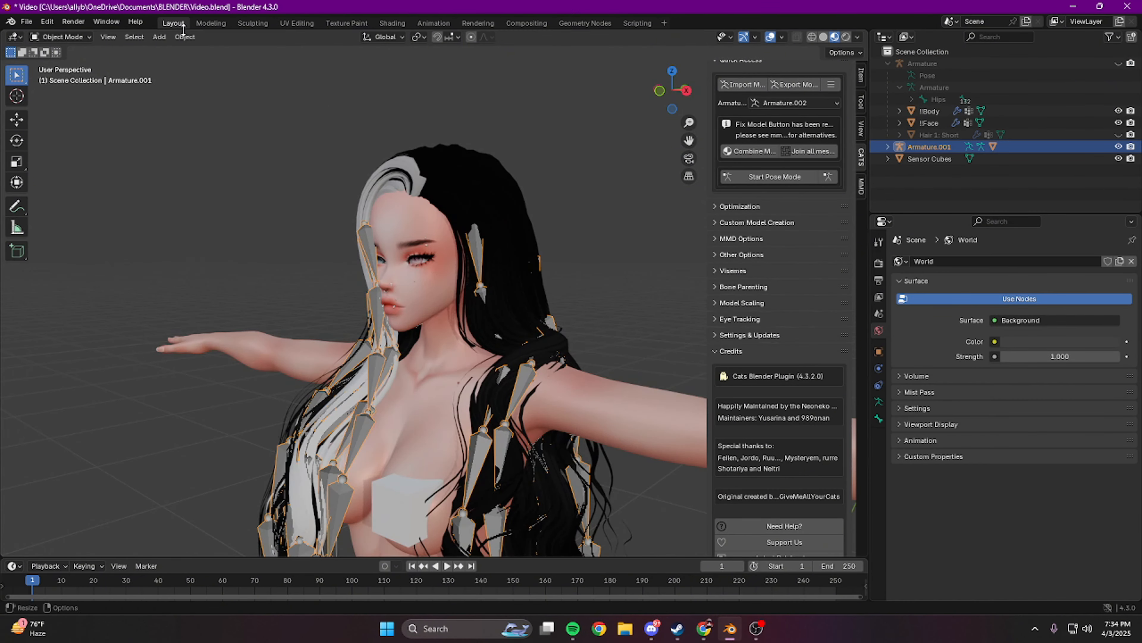
pyautogui.click(184, 37)
pyautogui.click(349, 75)
pyautogui.click(16, 120)
pyautogui.moveTo(463, 397); pyautogui.dragTo(455, 399)
pyautogui.moveTo(454, 399)
pyautogui.mouseDown(button='middle')
pyautogui.moveTo(530, 396)
pyautogui.moveTo(459, 398)
pyautogui.mouseUp(button='middle')
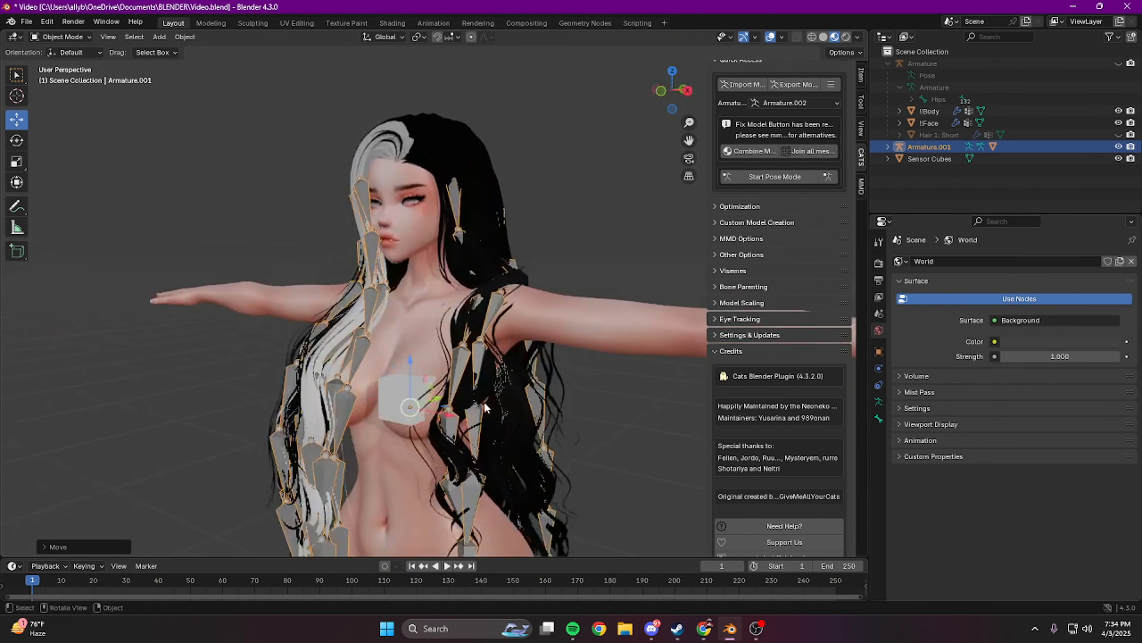
# Step: Hide Armature.001 and examine how the long hair fits around the avatar's head
pyautogui.click(1118, 147)
pyautogui.moveTo(517, 229); pyautogui.dragTo(588, 228, button='middle')
pyautogui.scroll(-5, 588, 228)
pyautogui.scroll(5, 562, 239)
pyautogui.moveTo(490, 252); pyautogui.dragTo(508, 259, button='middle')
# Step: Hide the !!Face and Bunny Hair meshes and show the bones of Armature.001 again
pyautogui.click(1119, 123)
pyautogui.click(888, 147)
pyautogui.click(1119, 183)
pyautogui.click(1119, 147)
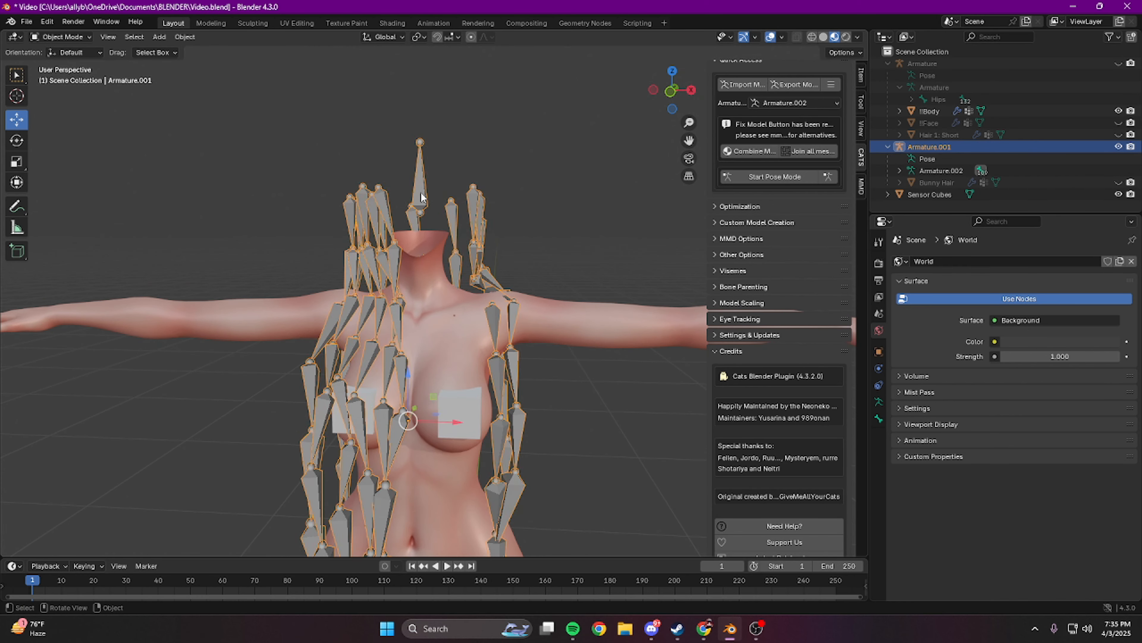
# Step: Move the long hair's root bone up above the head and resize it in Edit Mode
pyautogui.click(419, 180)
pyautogui.moveTo(420, 129); pyautogui.dragTo(420, 78)
pyautogui.click(17, 161)
# Step: Rename the long hair's root bone as LongHairRoot
pyautogui.click(878, 419)
pyautogui.click(945, 261)
pyautogui.write('LongHairRoot')
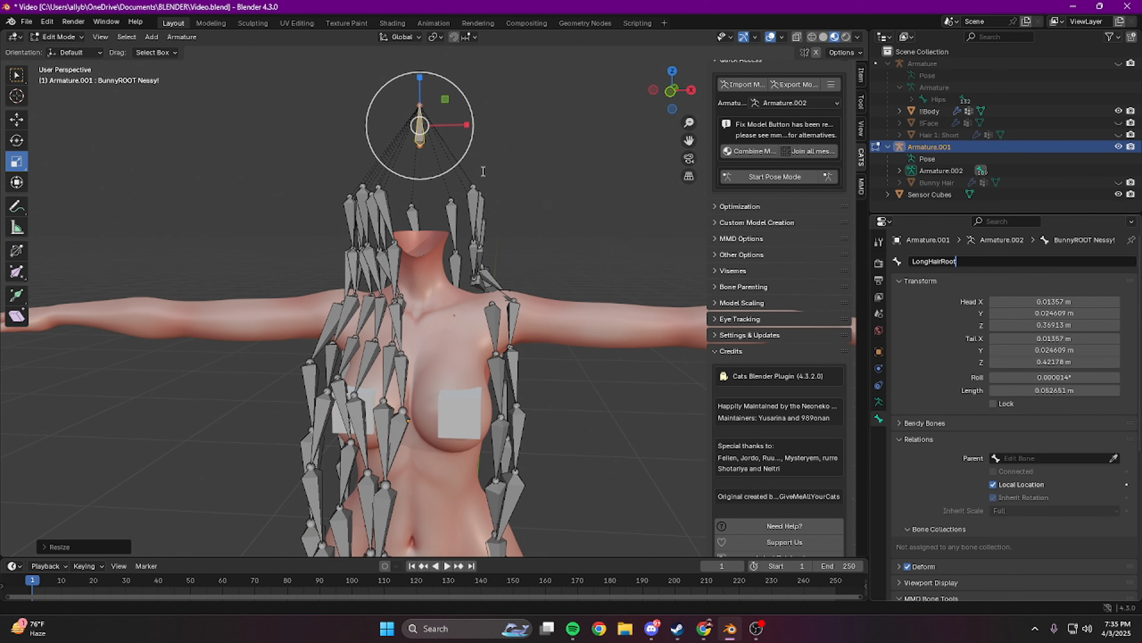
pyautogui.press('Return')
# Step: Hide Armature.001, show the Bunny Hair mesh and rename its first vertex group as Head
pyautogui.click(1119, 147)
pyautogui.click(1119, 182)
pyautogui.click(941, 182)
pyautogui.click(879, 435)
pyautogui.moveTo(1110, 352); pyautogui.dragTo(1110, 299)
pyautogui.click(975, 302)
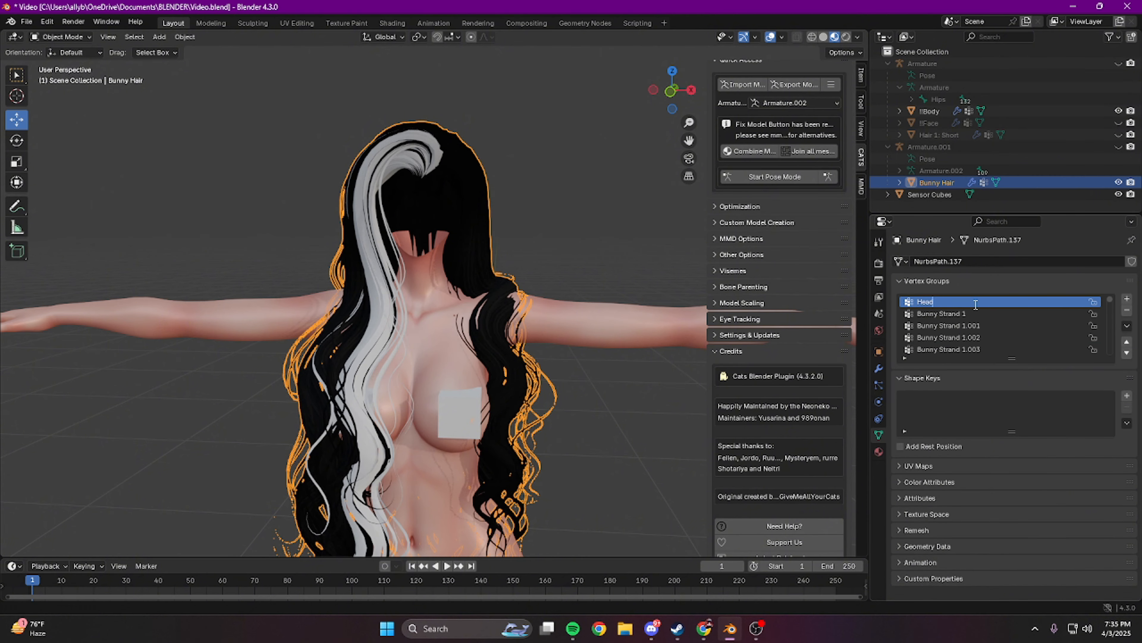
pyautogui.press('Tab')
pyautogui.press('Tab')
# Step: Show the !!Face mesh again and join the Bunny Hair mesh into it
pyautogui.moveTo(591, 174); pyautogui.dragTo(556, 175, button='middle')
pyautogui.scroll(-1, 556, 175)
pyautogui.click(1118, 123)
pyautogui.keyDown('ctrl'); pyautogui.click(926, 123); pyautogui.keyUp('ctrl')
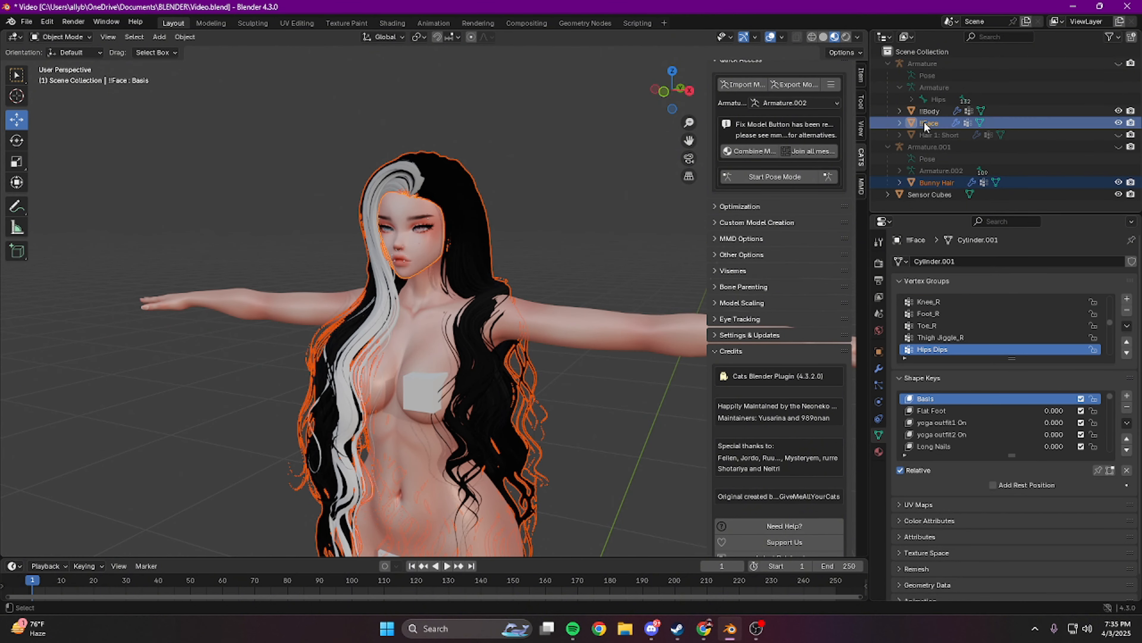
pyautogui.hotkey('ctrl', 'j')
# Step: Show both armatures and join Armature.001 into the avatar's Armature
pyautogui.click(1119, 147)
pyautogui.click(1119, 63)
pyautogui.click(929, 147)
pyautogui.keyDown('ctrl'); pyautogui.click(922, 63); pyautogui.keyUp('ctrl')
pyautogui.hotkey('ctrl', 'j')
# Step: Set Head as the parent of the LongHairRoot bone and return the armature to Object Mode
pyautogui.press('Tab')
pyautogui.click(958, 112)
pyautogui.click(879, 419)
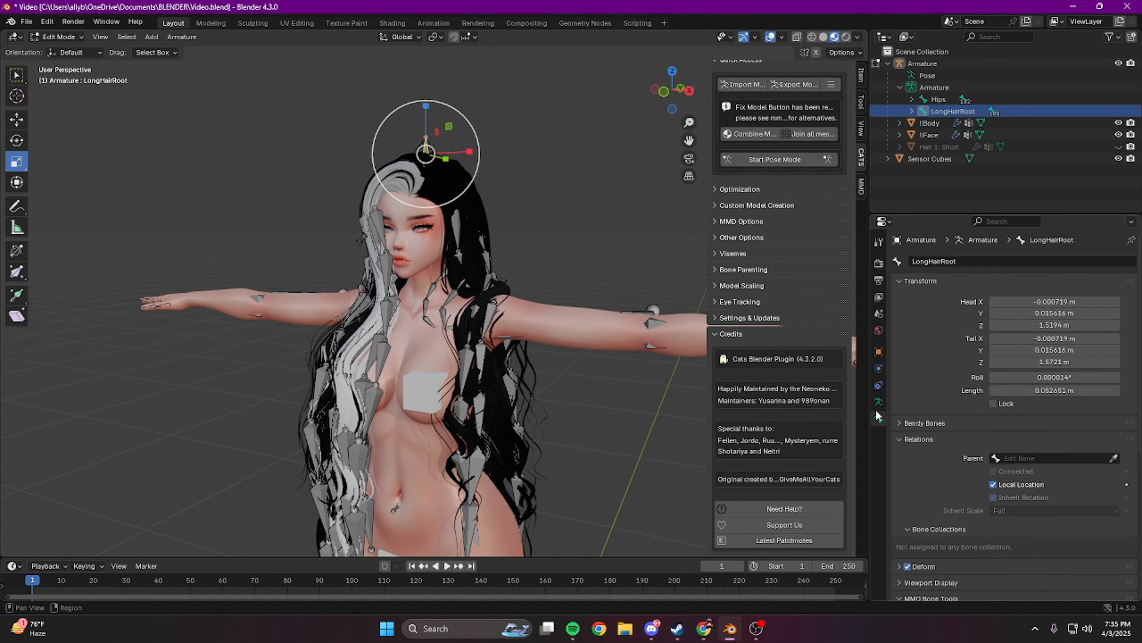
pyautogui.click(1037, 458)
pyautogui.write('head')
pyautogui.press('Tab')
# Step: Hide the armature and select the !!Face mesh's long hair geometry in Edit Mode using material slots 2 and 1
pyautogui.moveTo(557, 189); pyautogui.dragTo(633, 200, button='middle')
pyautogui.click(1119, 64)
pyautogui.click(1032, 123)
pyautogui.press('Tab')
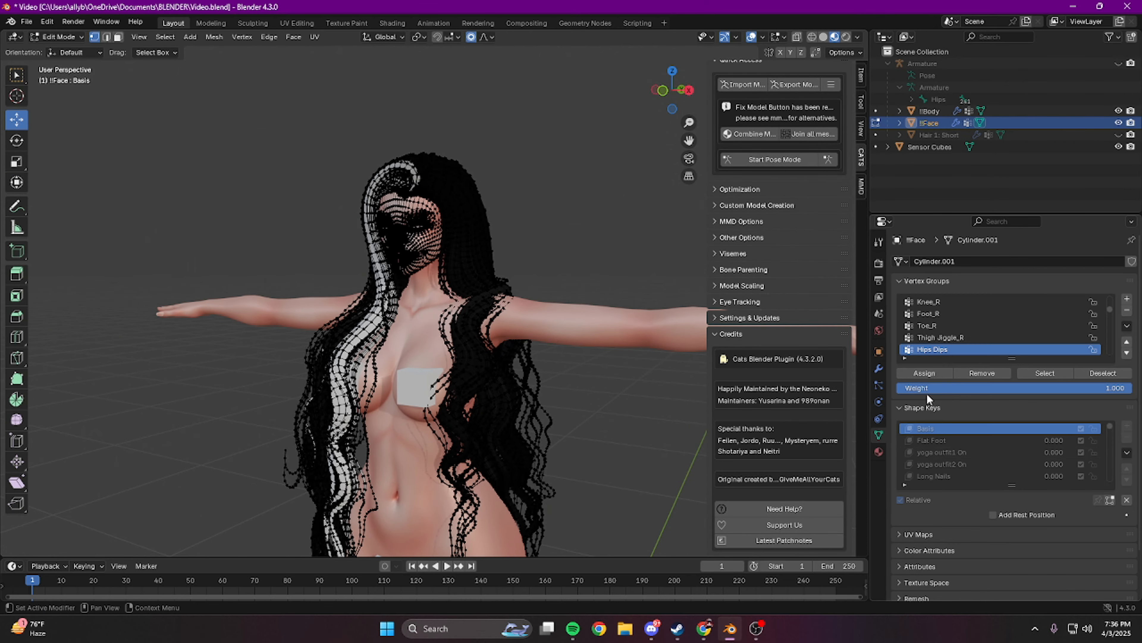
pyautogui.click(879, 451)
pyautogui.click(1013, 351)
pyautogui.click(952, 301)
pyautogui.click(1013, 350)
# Step: Separate the selected long hair geometry from the !!Face mesh as its own object and leave Edit Mode
pyautogui.rightClick(585, 471)
pyautogui.click(683, 471)
pyautogui.press('Tab')
pyautogui.moveTo(598, 315); pyautogui.dragTo(641, 315, button='middle')
# Step: Rename the separated long hair object !!Face.001 as Hair 2: Long
pyautogui.doubleClick(938, 135)
pyautogui.write('Hair 2: Long')
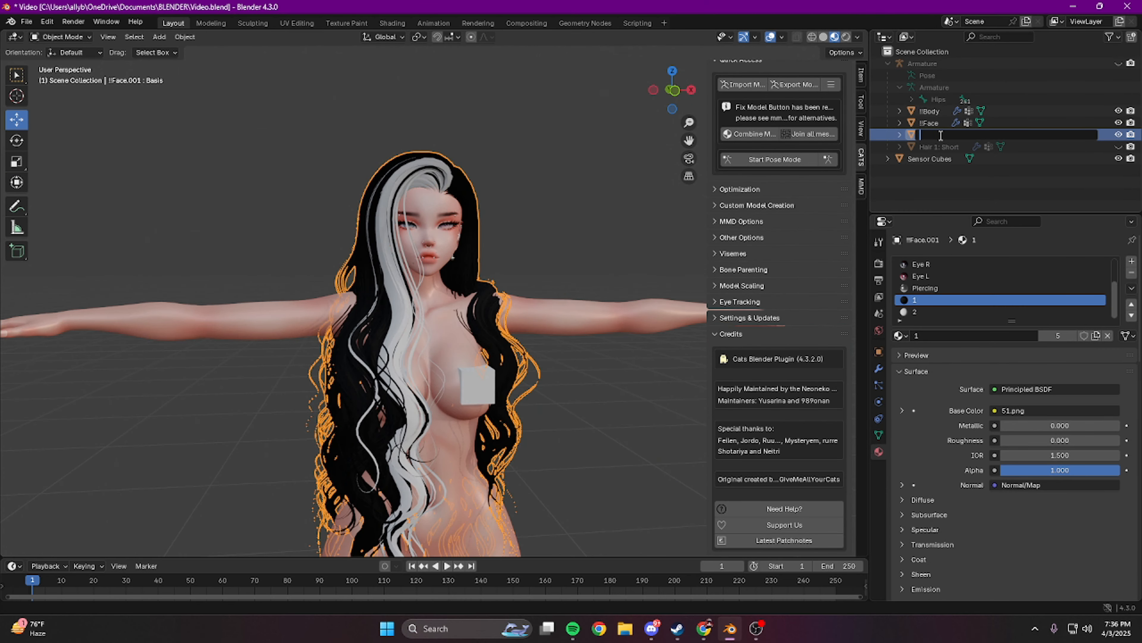
pyautogui.press('Return')
# Step: Toggle the visibility of Hair 2: Long off and on and inspect the avatar with and without it
pyautogui.click(555, 203)
pyautogui.keyDown('shift'); pyautogui.moveTo(556, 203); pyautogui.dragTo(577, 179, button='middle'); pyautogui.keyUp('shift')
pyautogui.moveTo(556, 229); pyautogui.dragTo(545, 237, button='middle')
pyautogui.click(1118, 147)
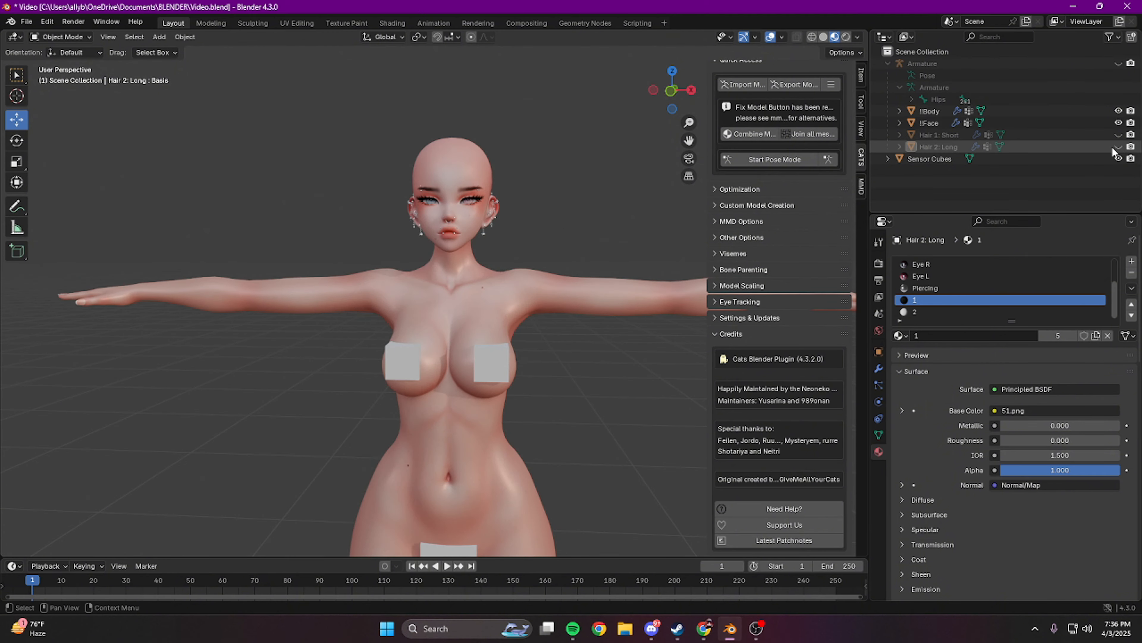
pyautogui.click(1118, 147)
pyautogui.moveTo(508, 155)
pyautogui.mouseDown(button='middle')
pyautogui.moveTo(540, 167)
pyautogui.moveTo(511, 158)
pyautogui.mouseUp(button='middle')
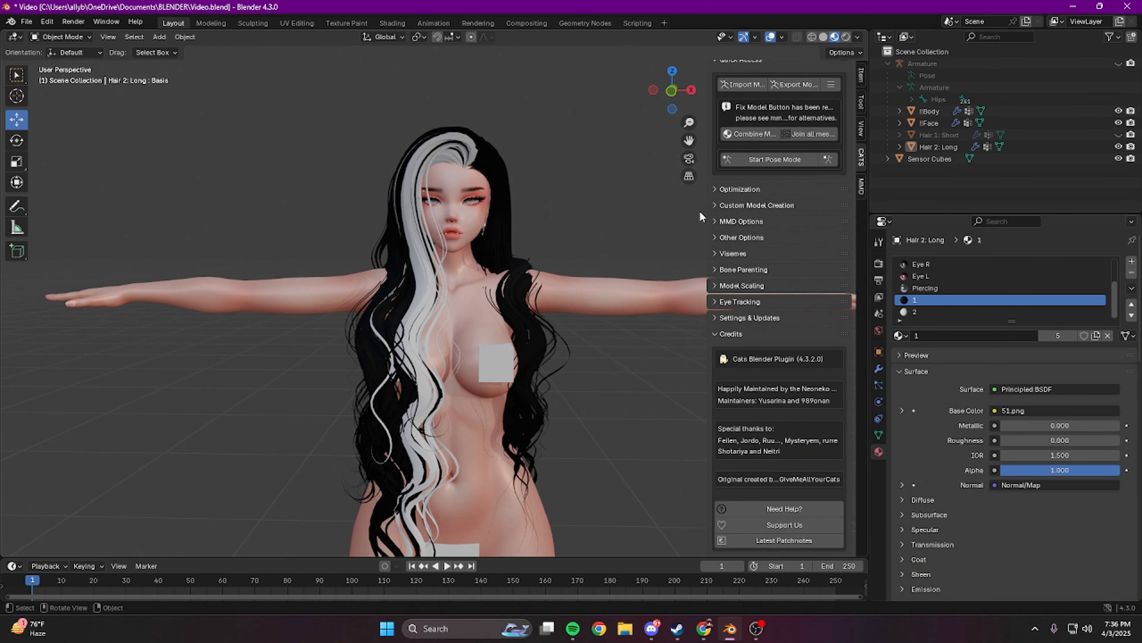